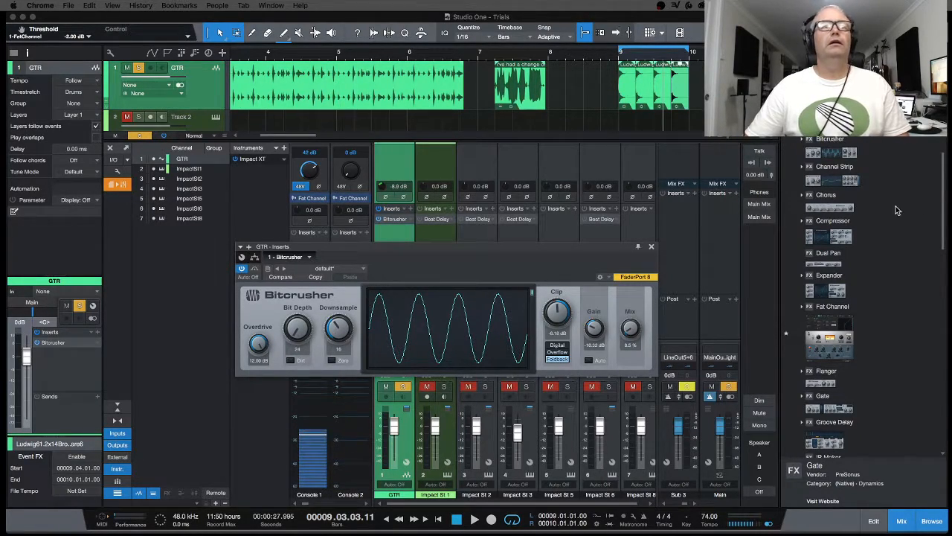
Step: Look for Studio One's help resources in the menu bar
click(301, 6)
Step: Bring Studio One forward, view its Help menu, then dismiss it without choosing anything
click(276, 16)
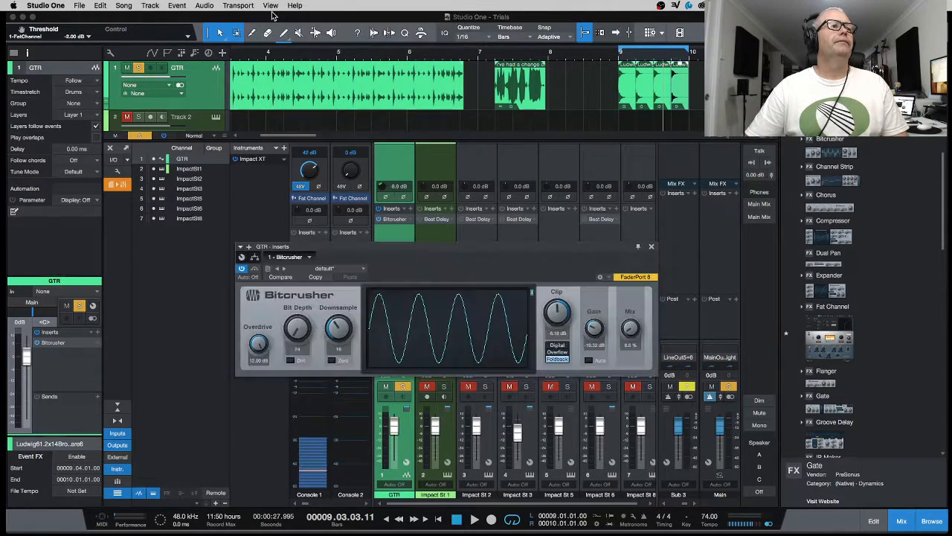
click(295, 6)
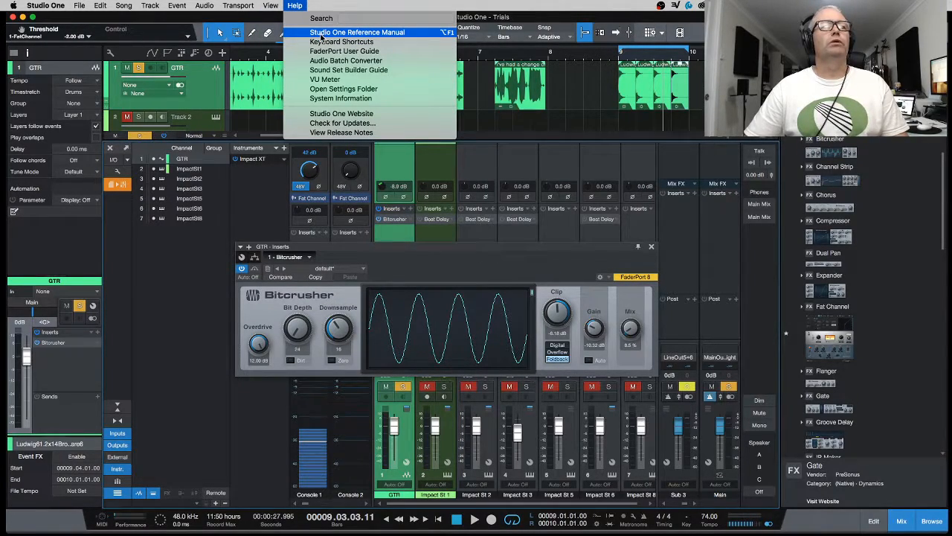
click(568, 19)
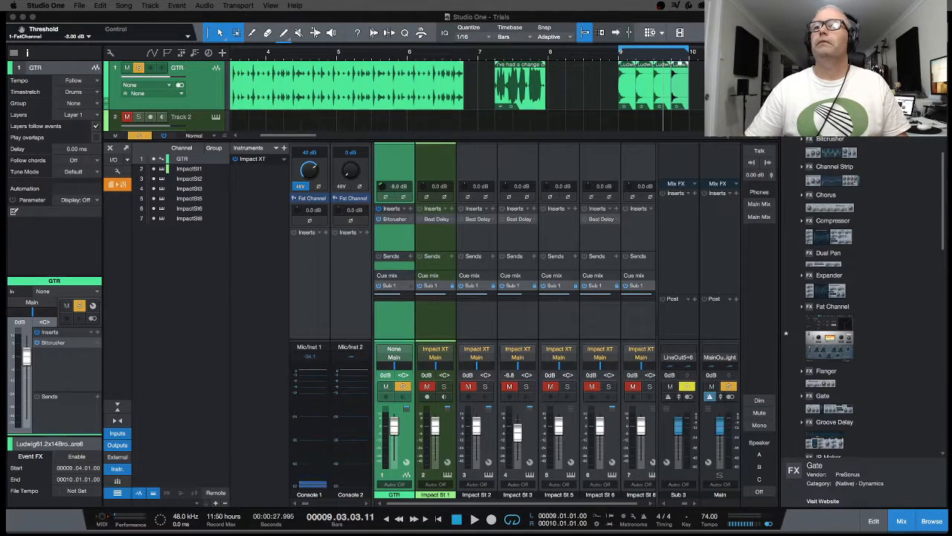
Step: Reopen the GTR channel's Bitcrusher editor with F11
key(F11)
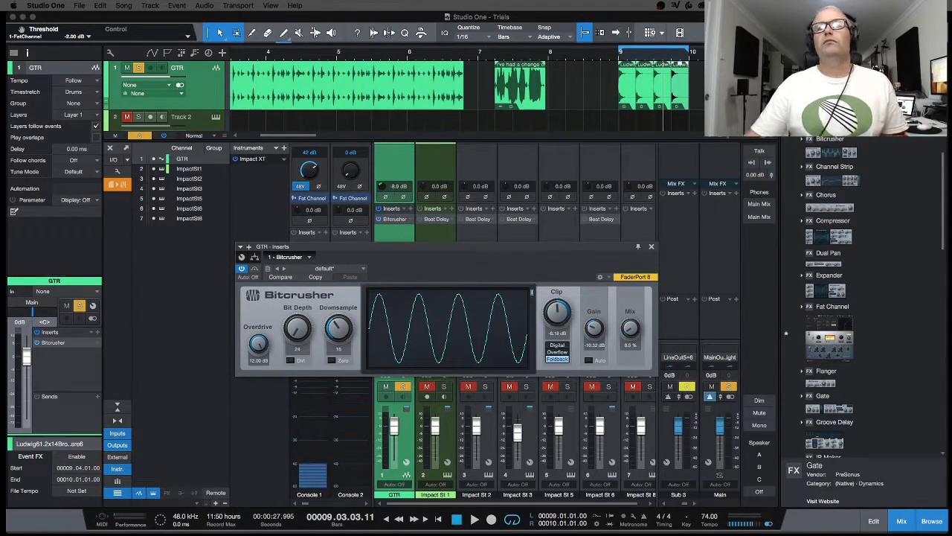
Step: Move the Bitcrusher editor up to sit just below the arrangement tracks
drag(607, 247, 603, 181)
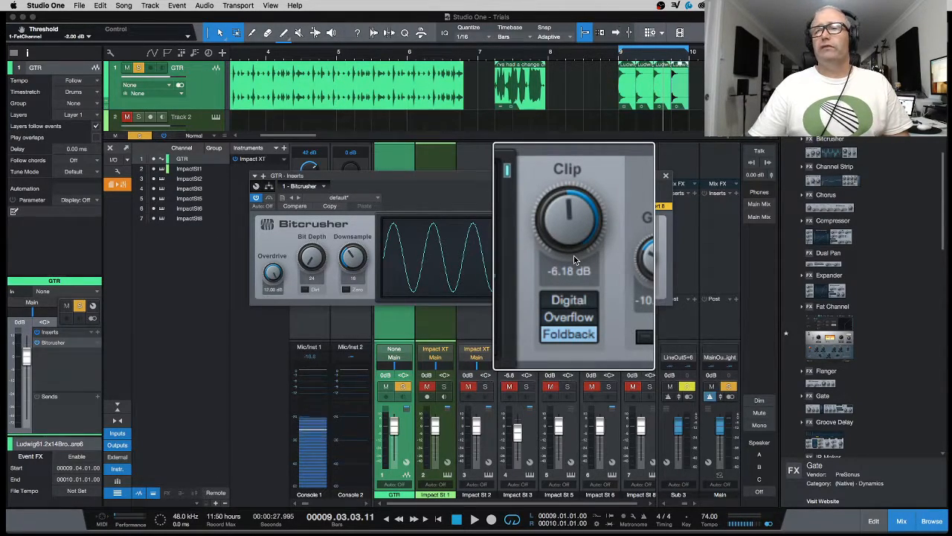
click(571, 275)
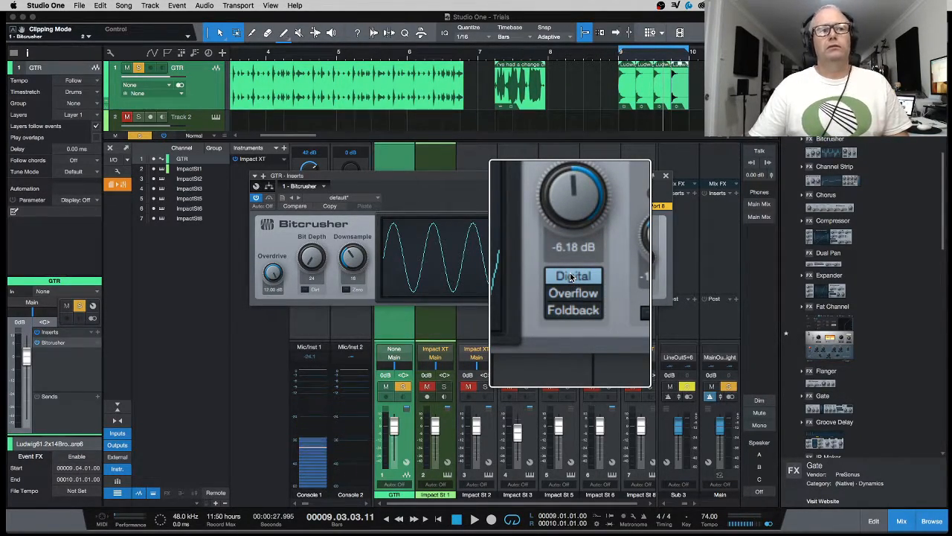
click(571, 283)
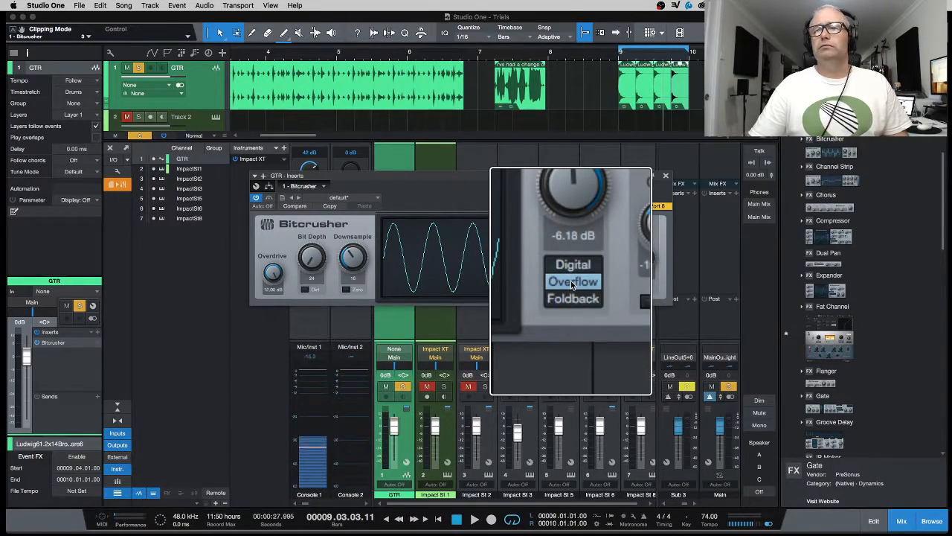
click(571, 290)
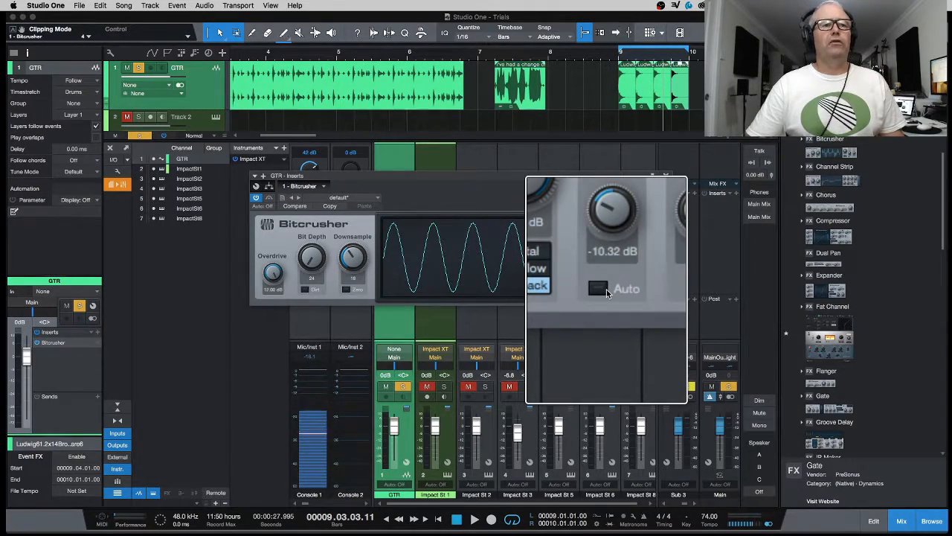
Step: Enable Auto gain, raise the Bitcrusher Mix to 54.5%, and close its editor
click(607, 289)
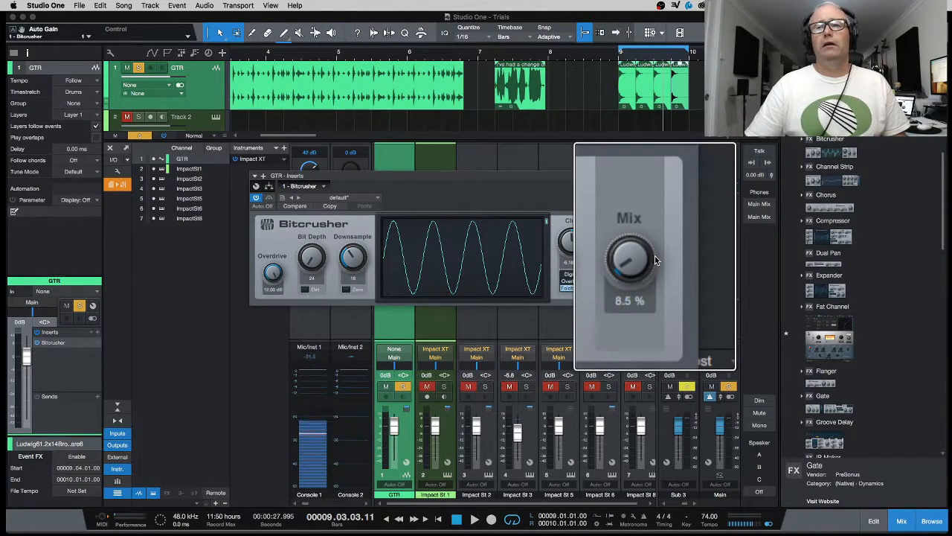
drag(644, 257, 640, 296)
scroll(648, 260, up, 15)
scroll(649, 260, down, 1)
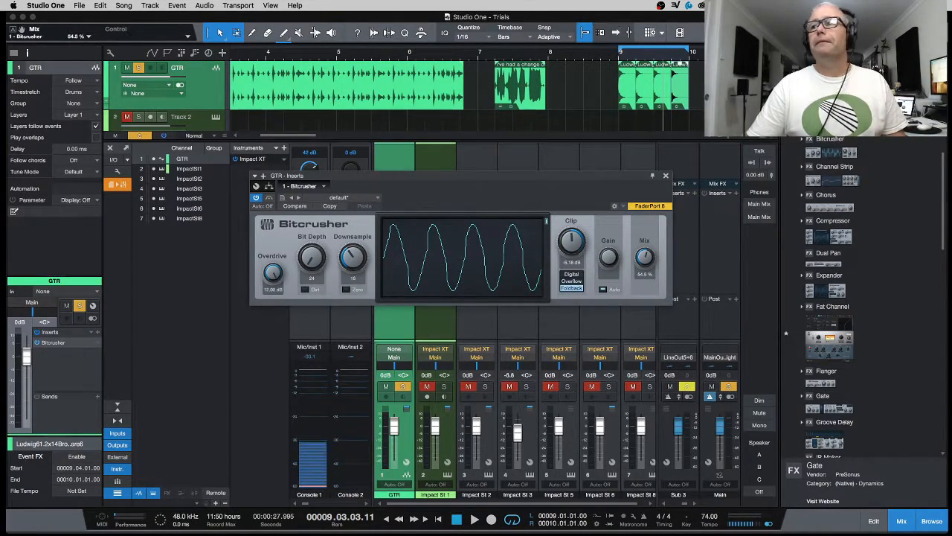
key(super+Tab)
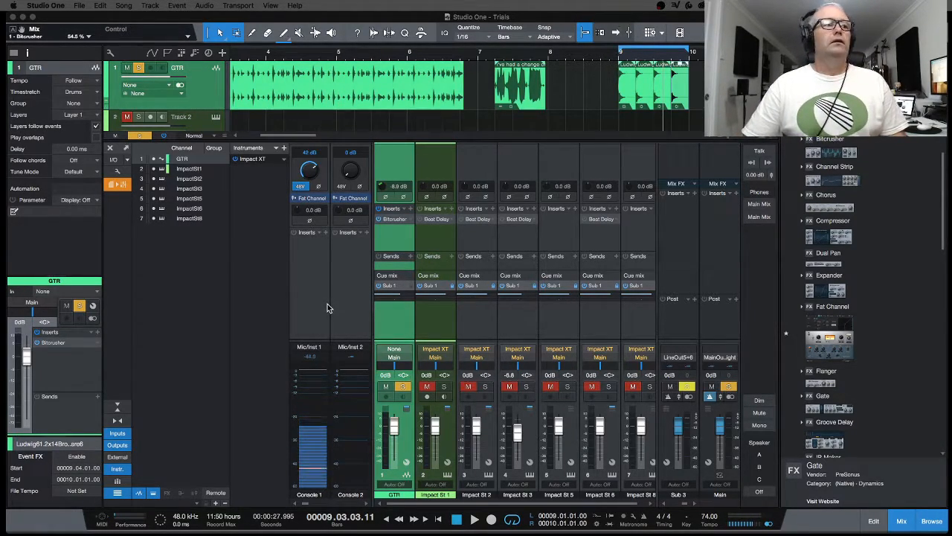
Step: Loop the full Drm 130 Evian Tops clip on the ruler and start playback
scroll(482, 100, left, 5)
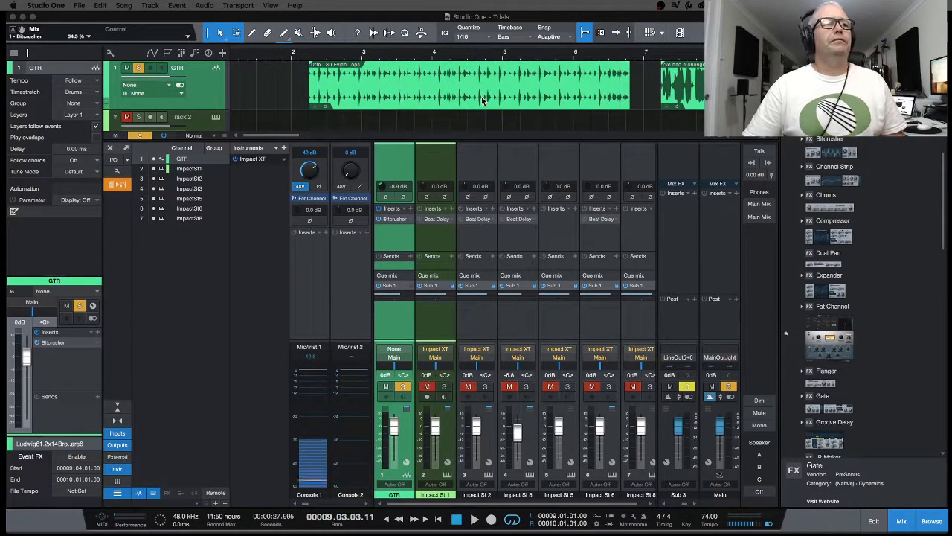
click(350, 92)
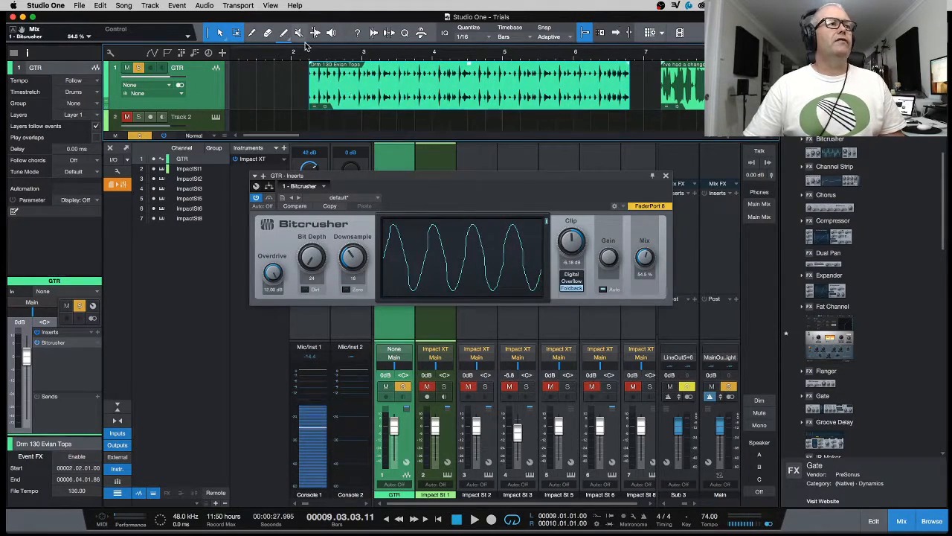
drag(309, 47, 630, 78)
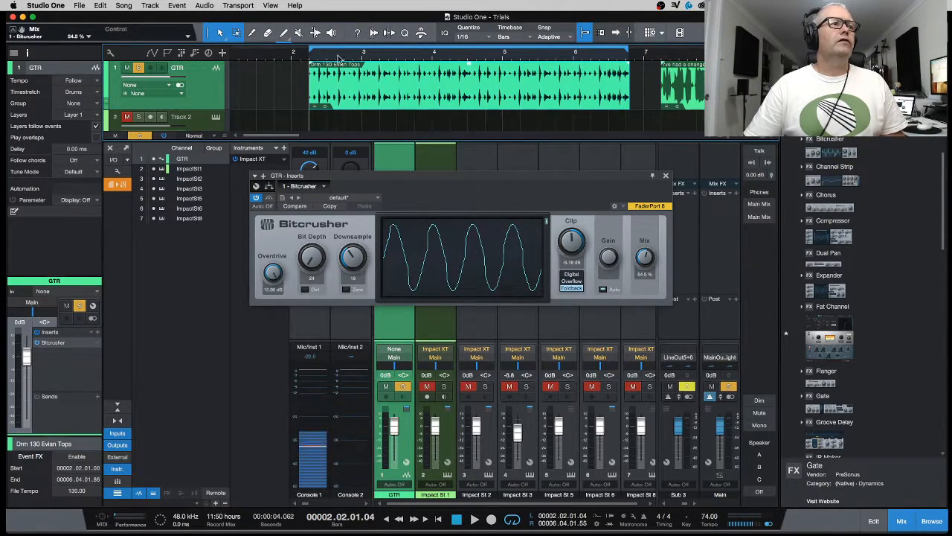
scroll(629, 57, up, 10)
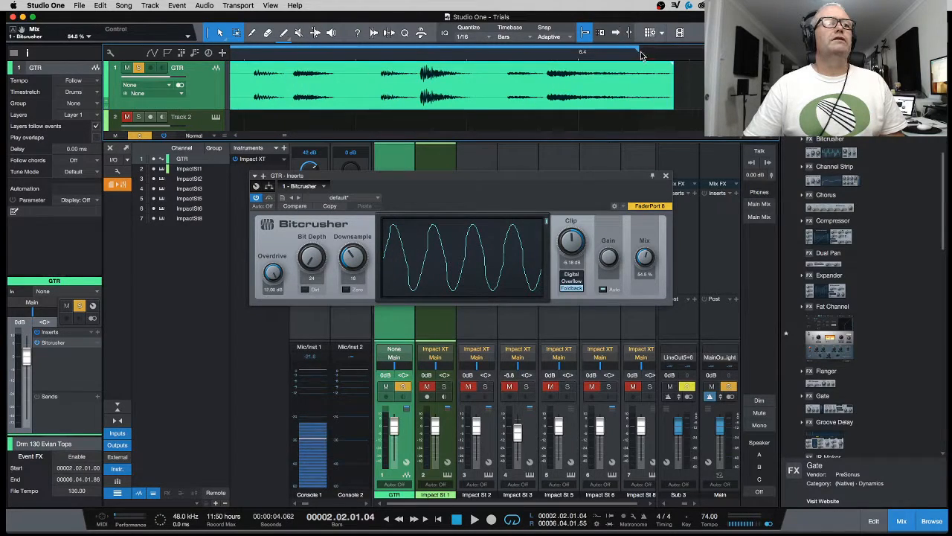
drag(642, 54, 675, 72)
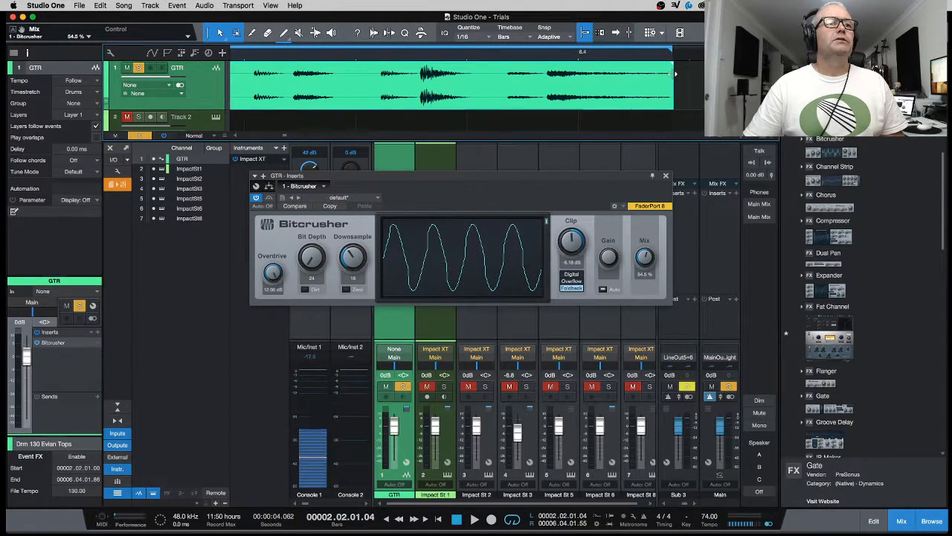
scroll(601, 54, down, 10)
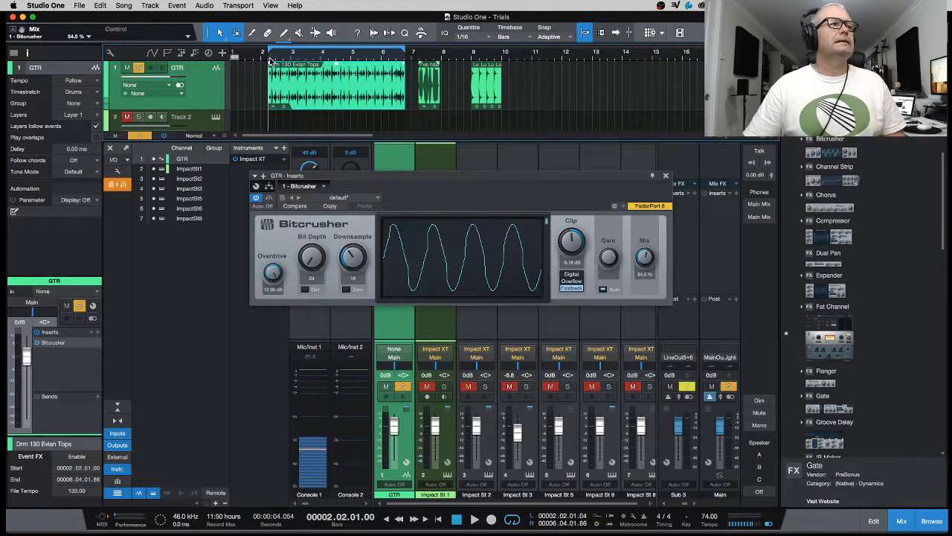
key(space)
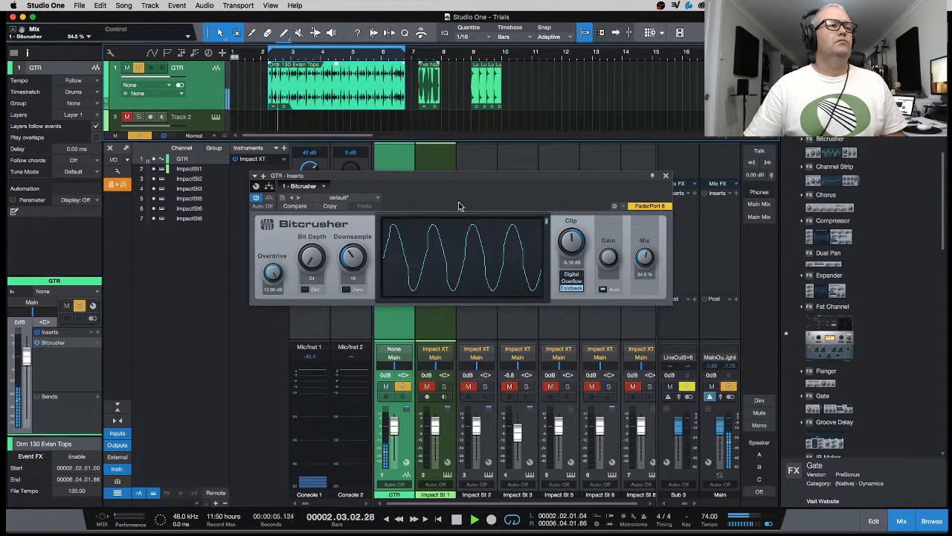
Step: Audition the default, 12-bit, 16-bit, 4-bit, 8-bit and 8-Bit Analog Bitcrusher presets
click(339, 197)
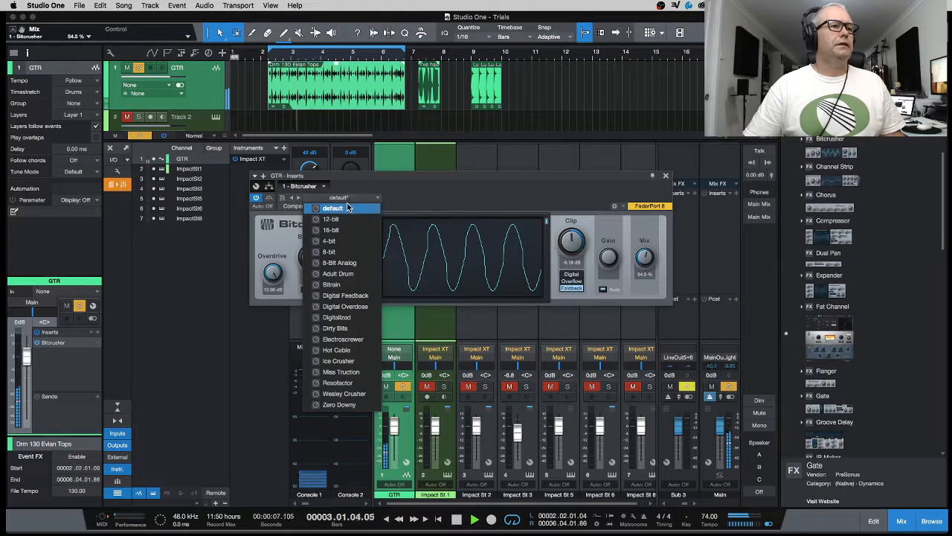
click(346, 210)
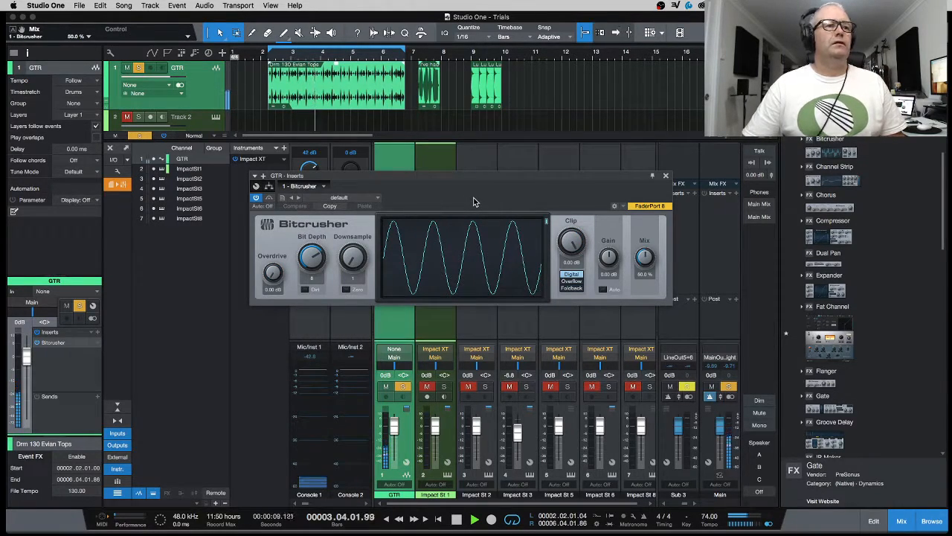
click(361, 199)
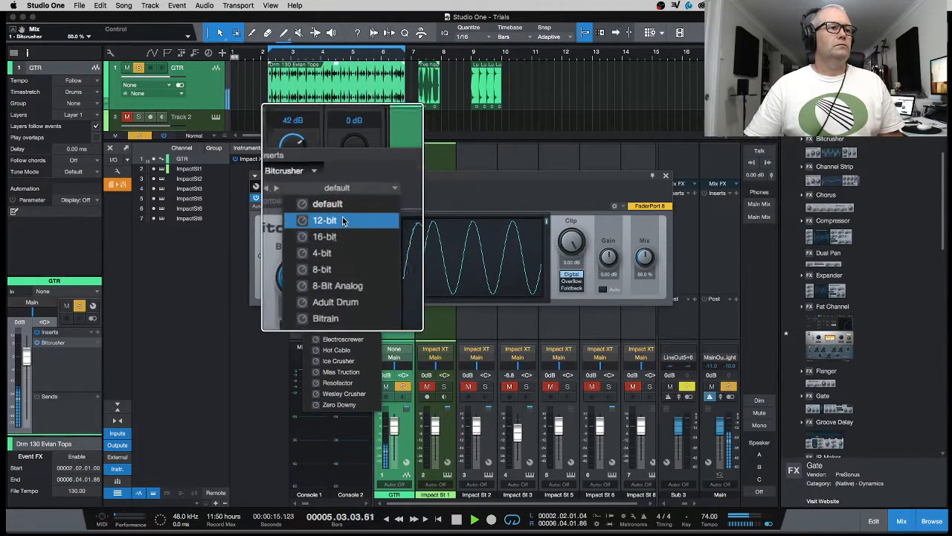
click(343, 220)
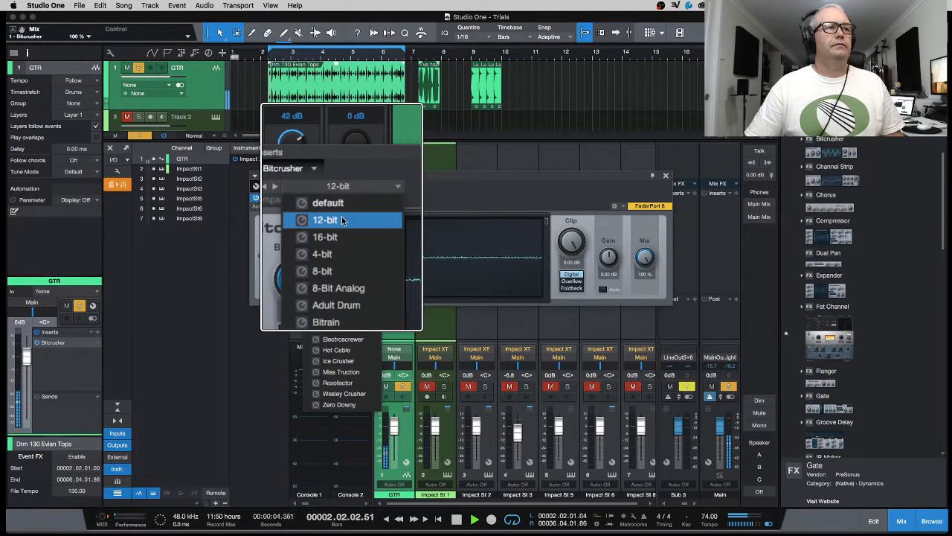
click(330, 237)
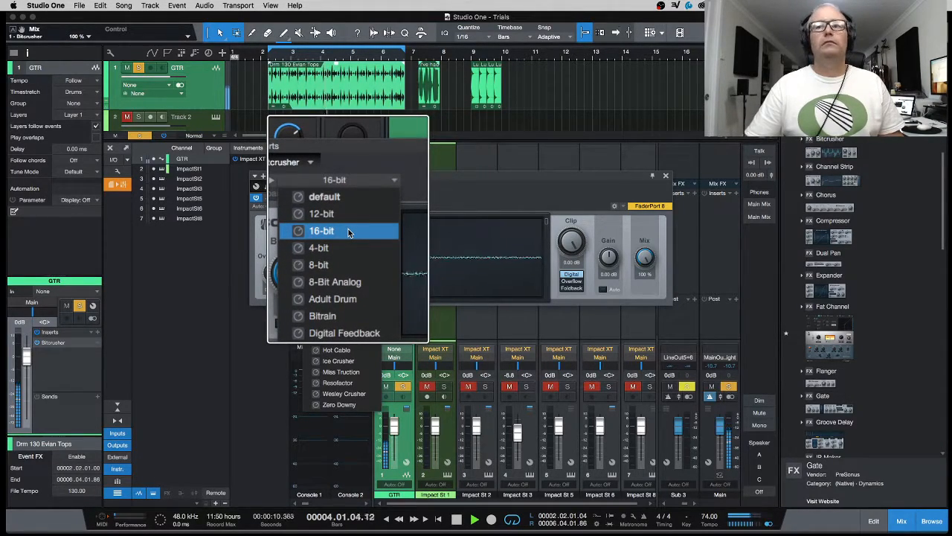
click(342, 242)
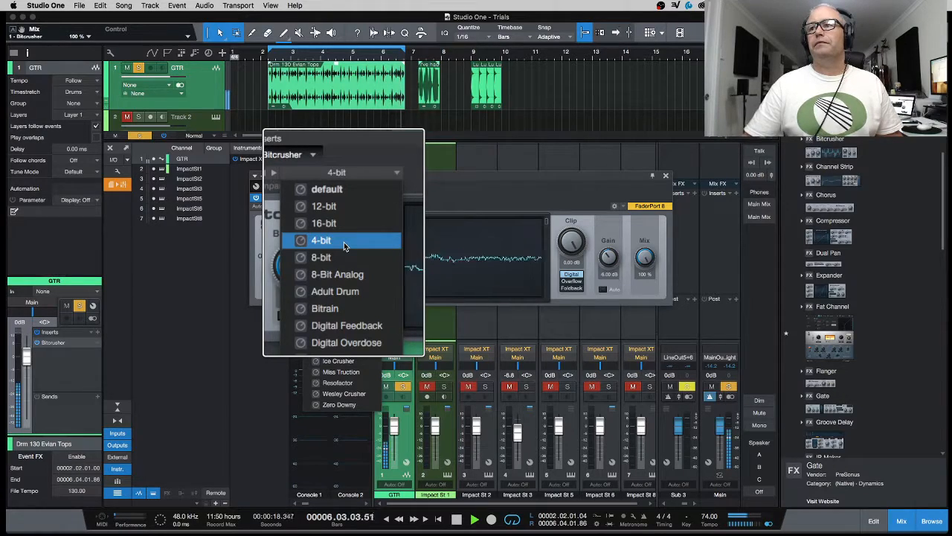
click(342, 255)
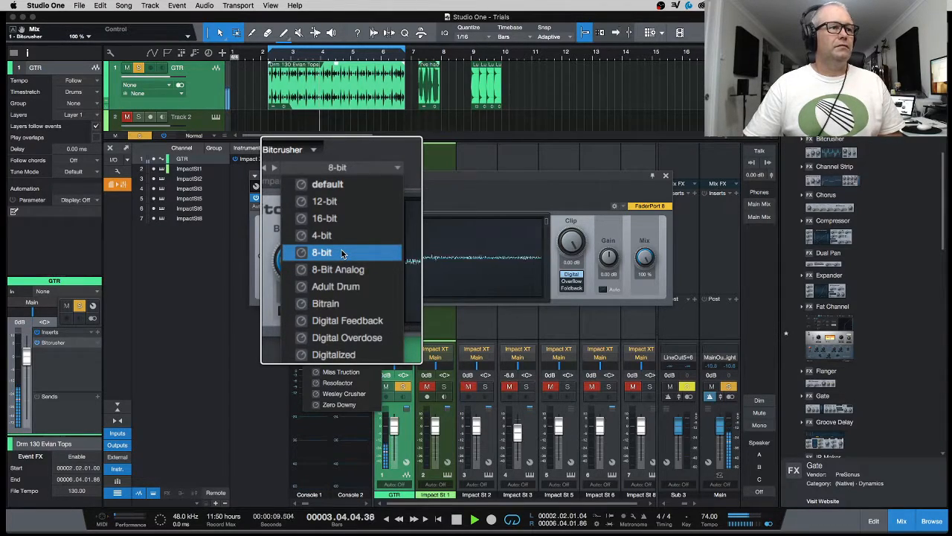
click(341, 266)
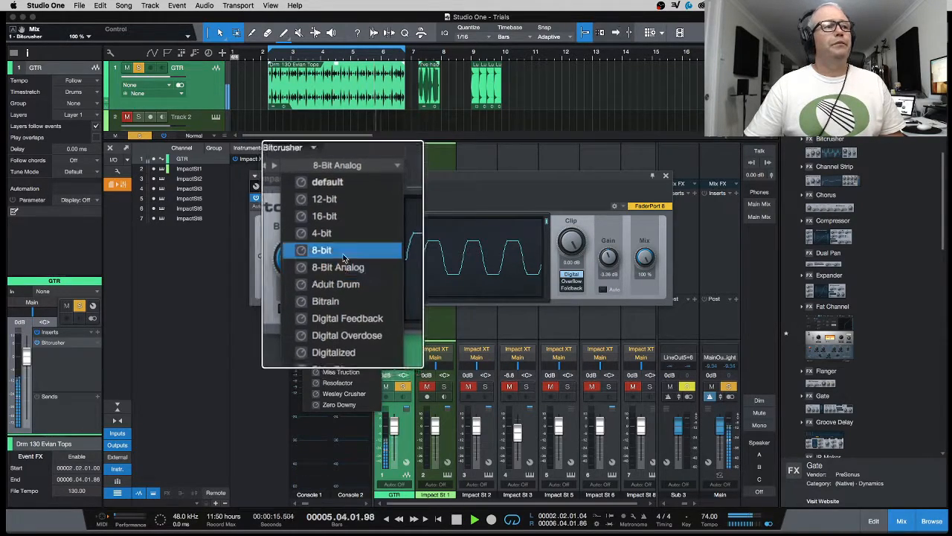
Step: Audition Adult Drum, Bitrain, Digital Feedback, Digital Overdose, Digitalized, Dirty Bits and Electroscrewer presets
click(342, 275)
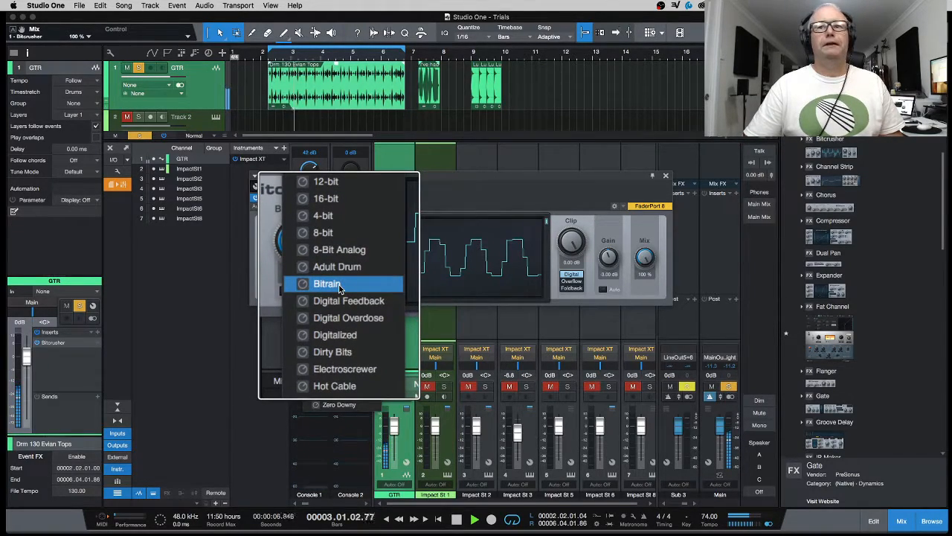
click(338, 286)
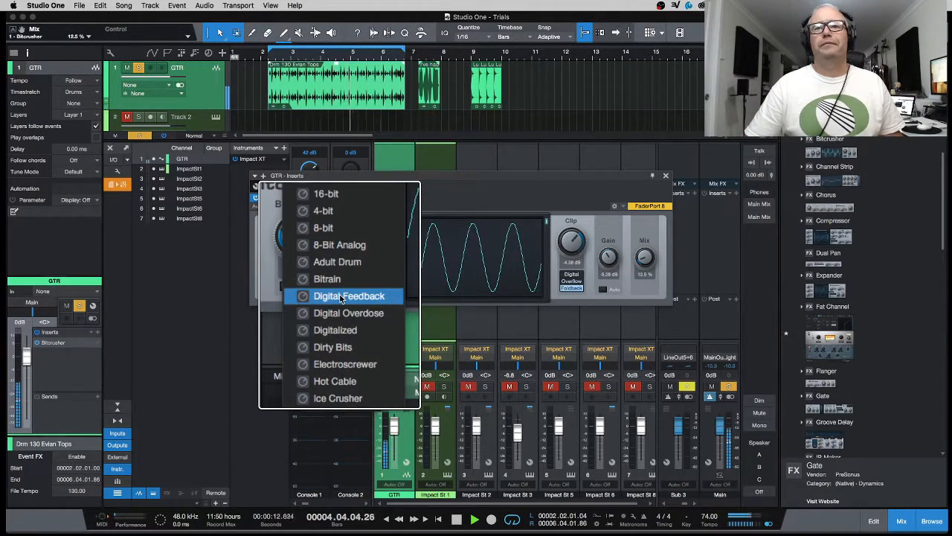
click(340, 297)
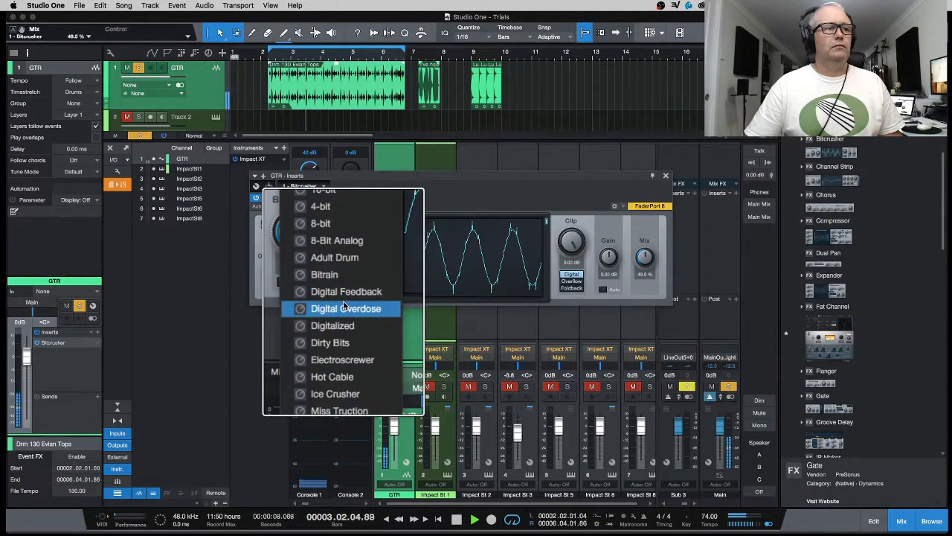
click(336, 307)
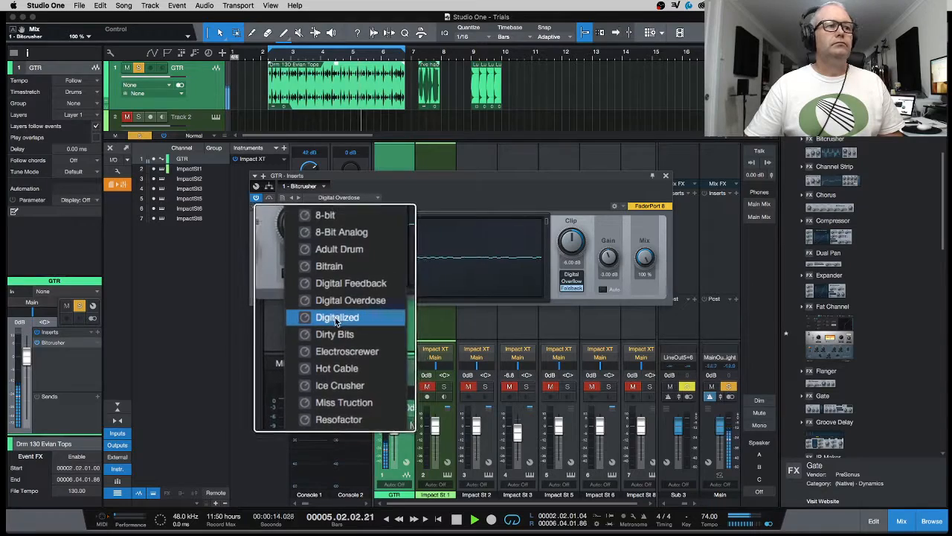
click(337, 318)
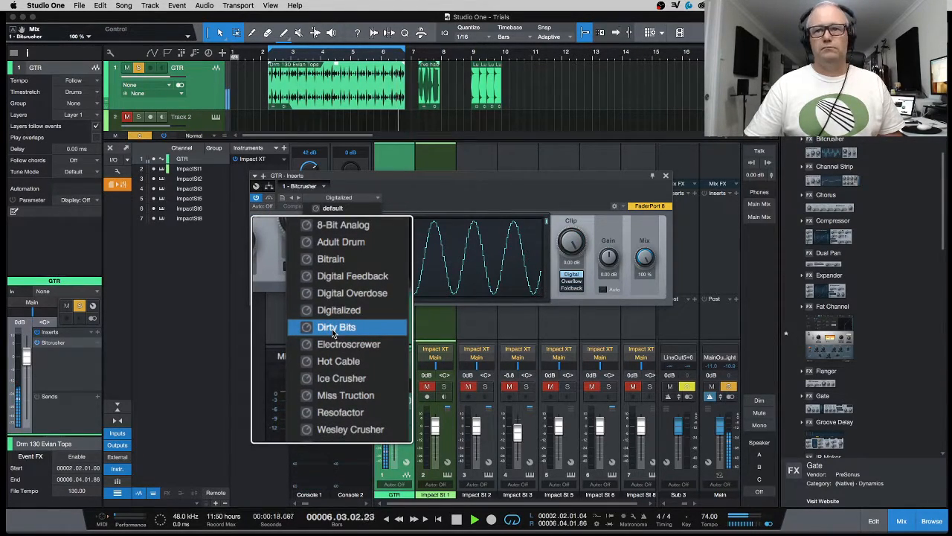
click(332, 329)
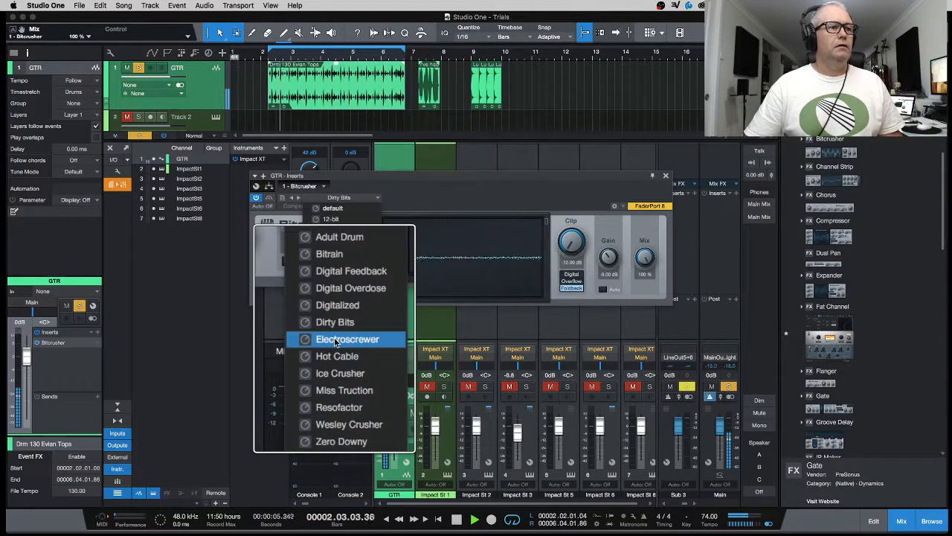
click(335, 340)
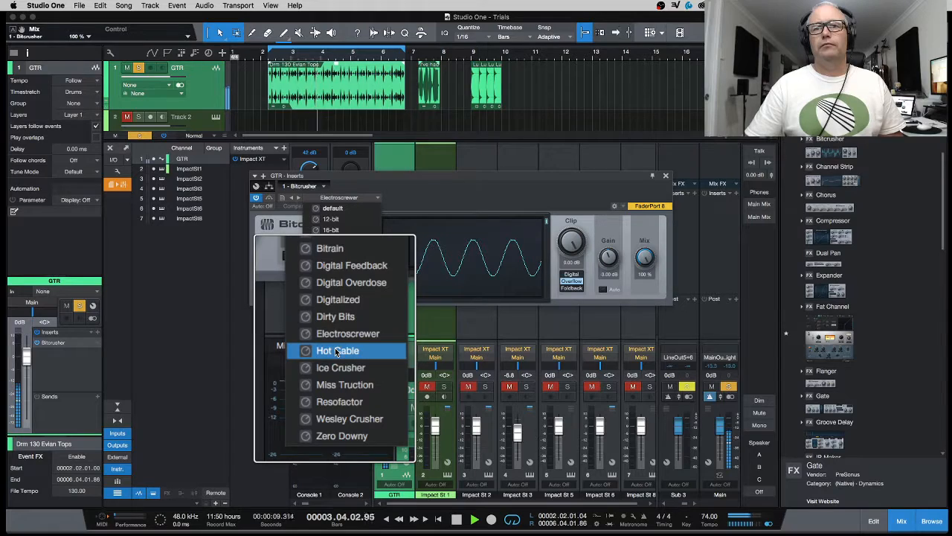
Step: Try Hot Cable through Wesley Crusher, settle on Zero Downy, and stop playback
click(336, 351)
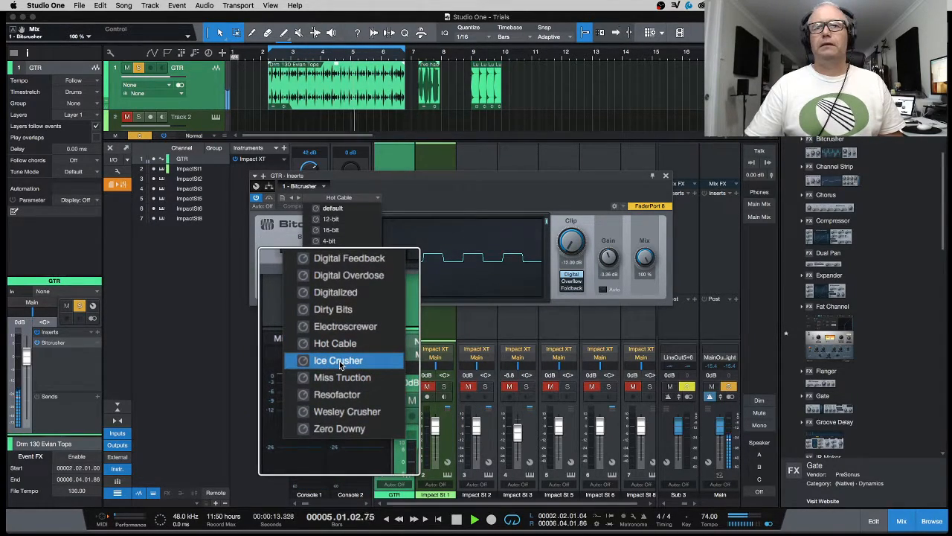
click(338, 362)
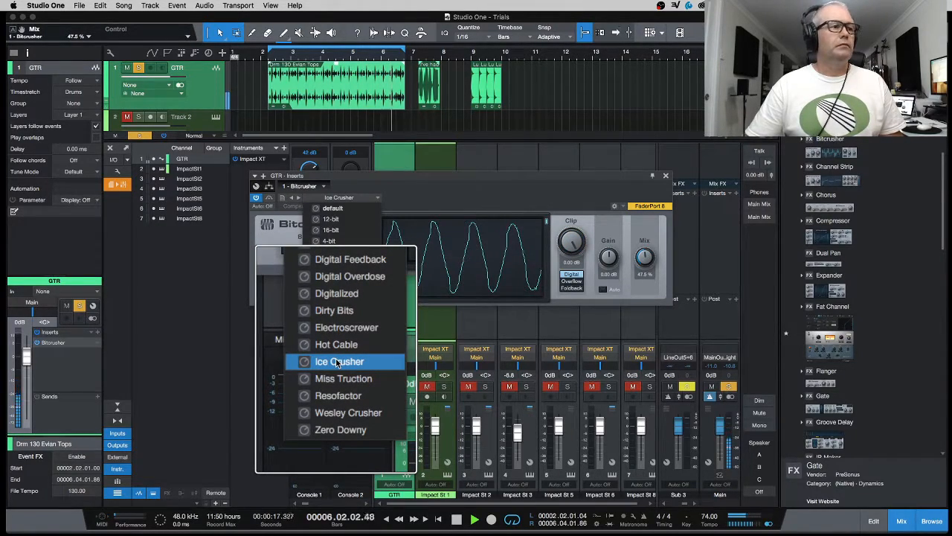
click(336, 374)
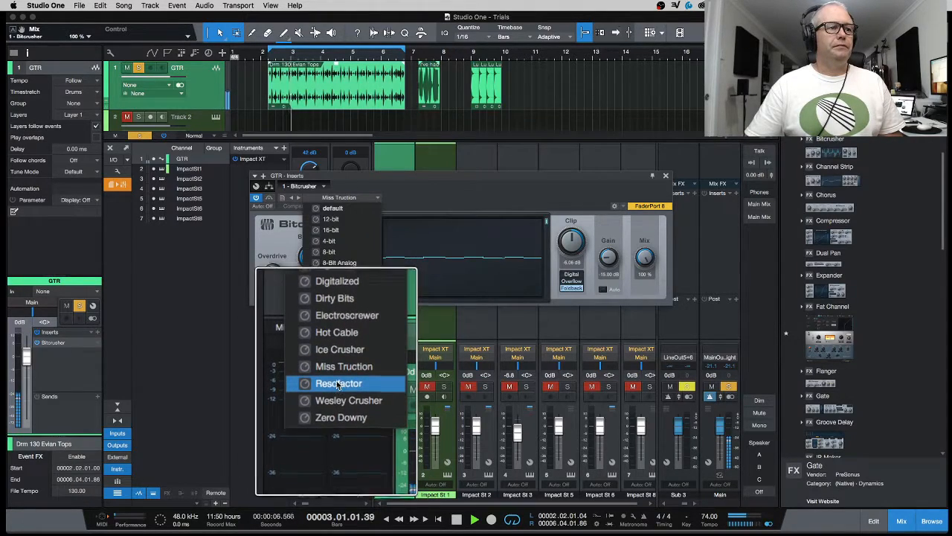
click(337, 384)
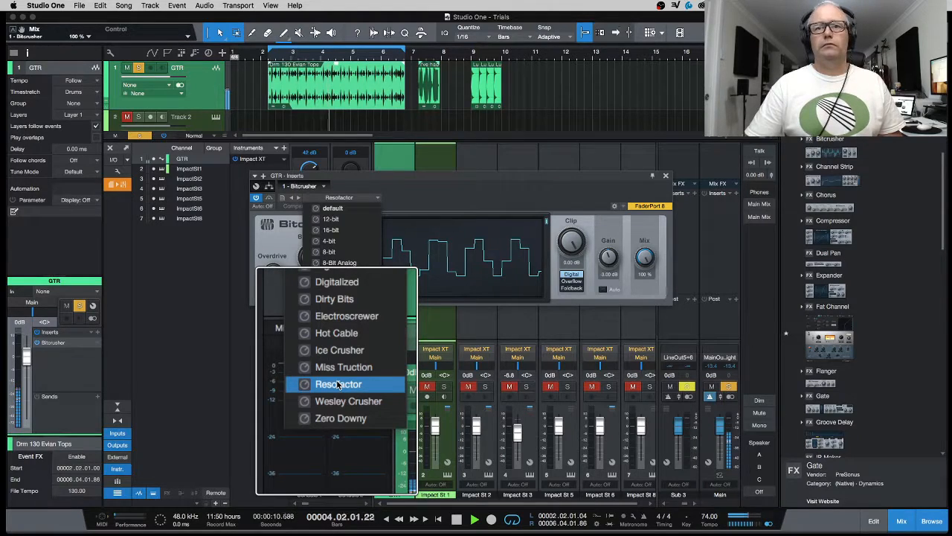
click(339, 395)
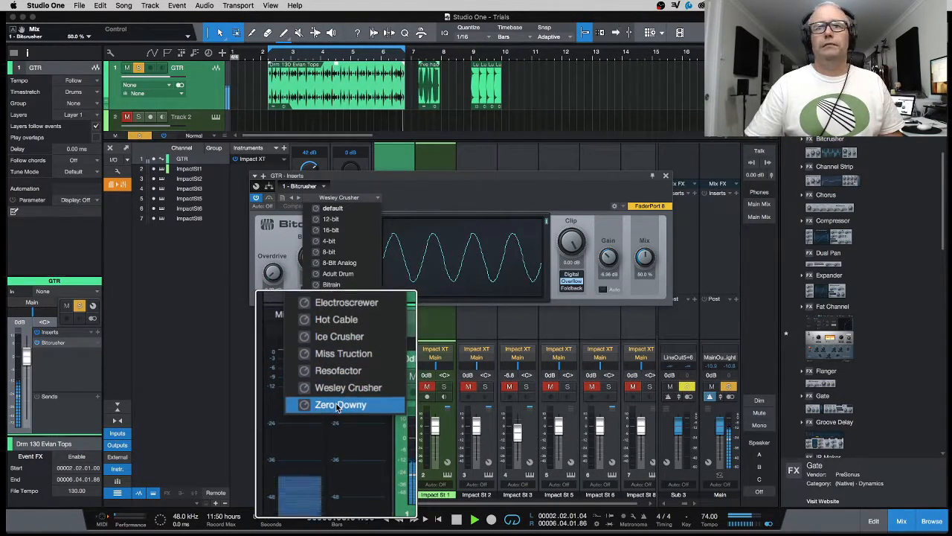
click(338, 407)
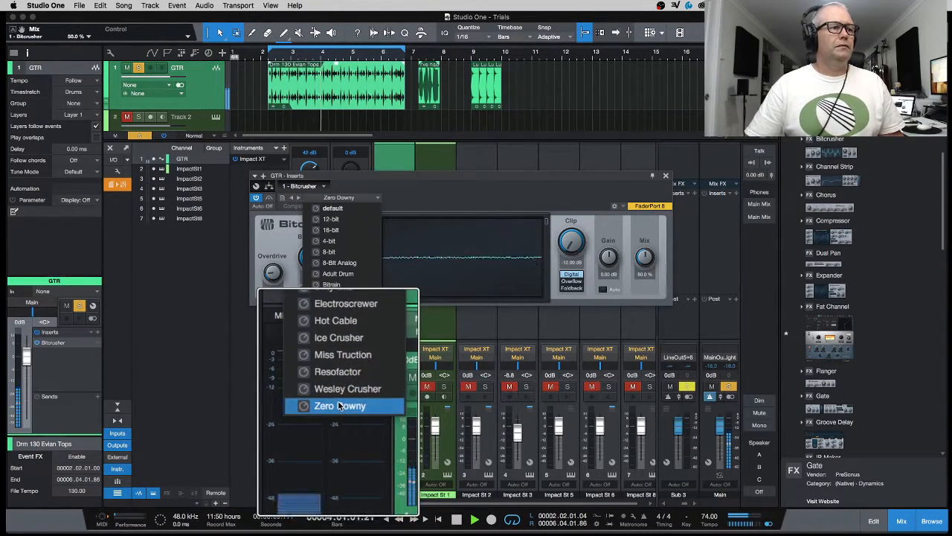
click(415, 196)
key(space)
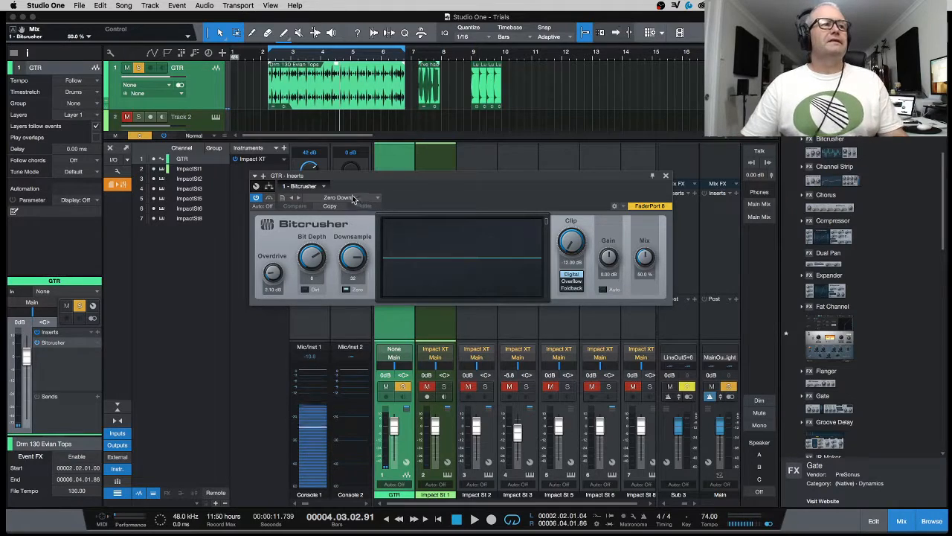
Step: Nudge the Bitcrusher window into place and set the playhead to bar 7.2
drag(450, 177, 447, 166)
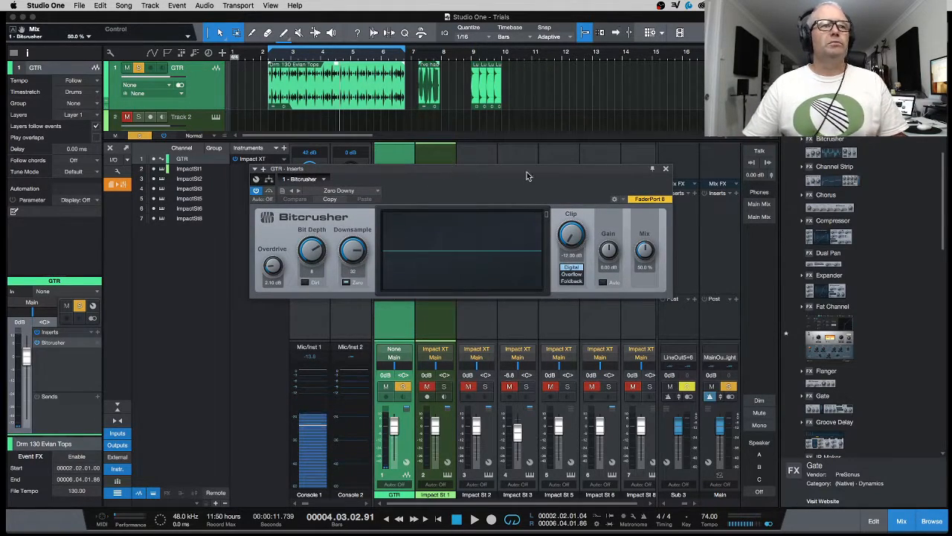
drag(531, 169, 482, 174)
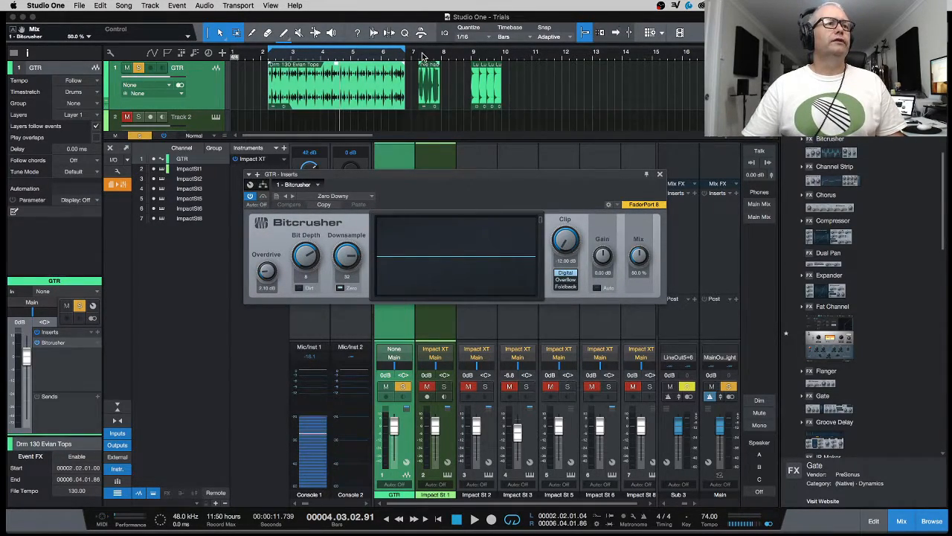
scroll(422, 55, up, 5)
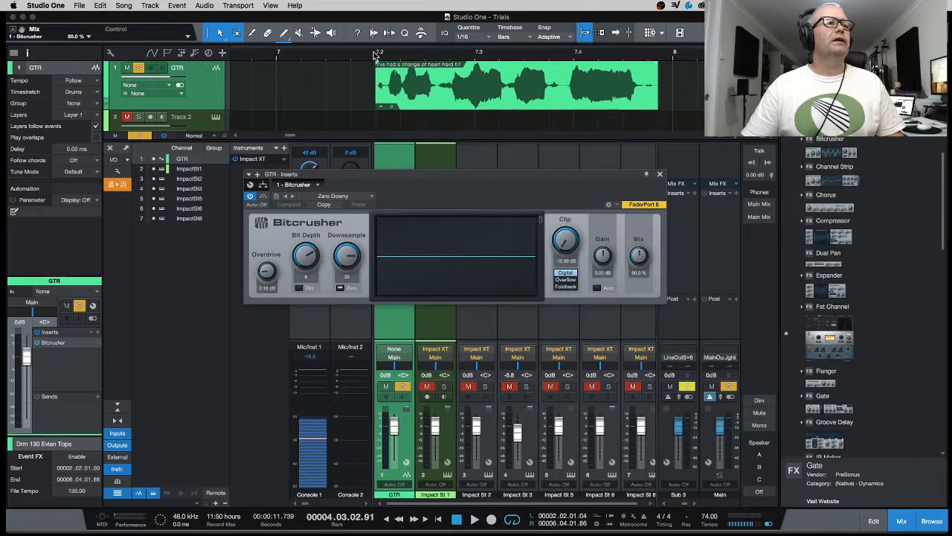
click(376, 56)
Step: Bypass the Bitcrusher and audition the section from bar 7.2, then stop
click(251, 196)
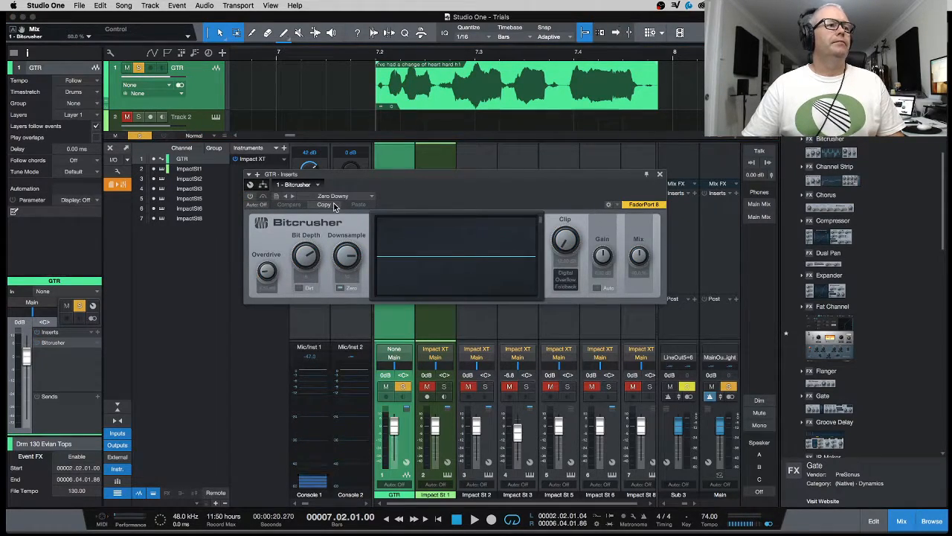
key(space)
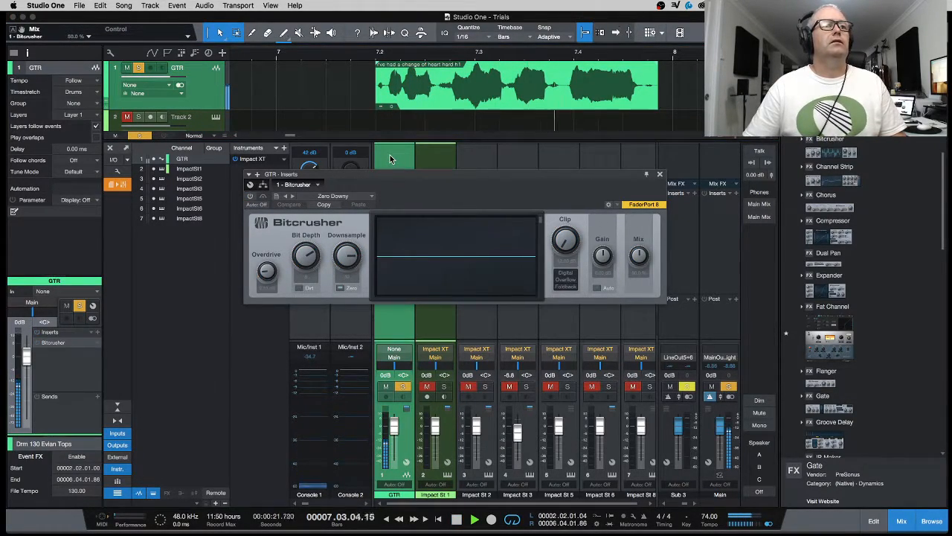
key(space)
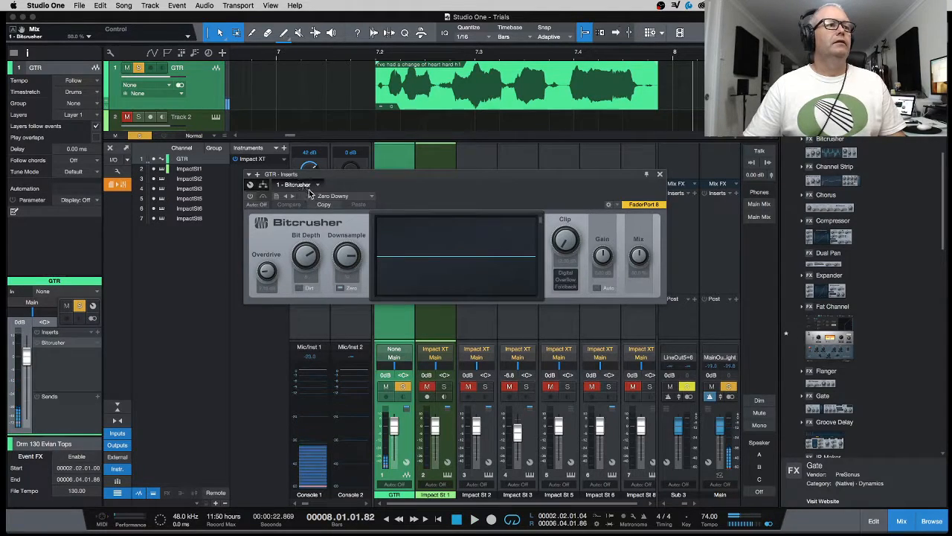
click(355, 198)
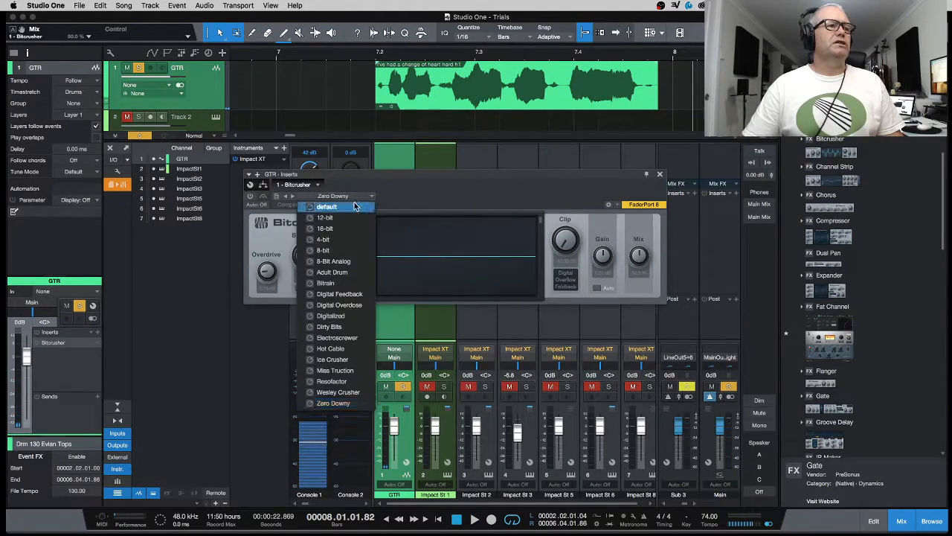
Step: Load the default preset, re-enable the Bitcrusher, and raise Overdrive to 6.60 dB
click(341, 209)
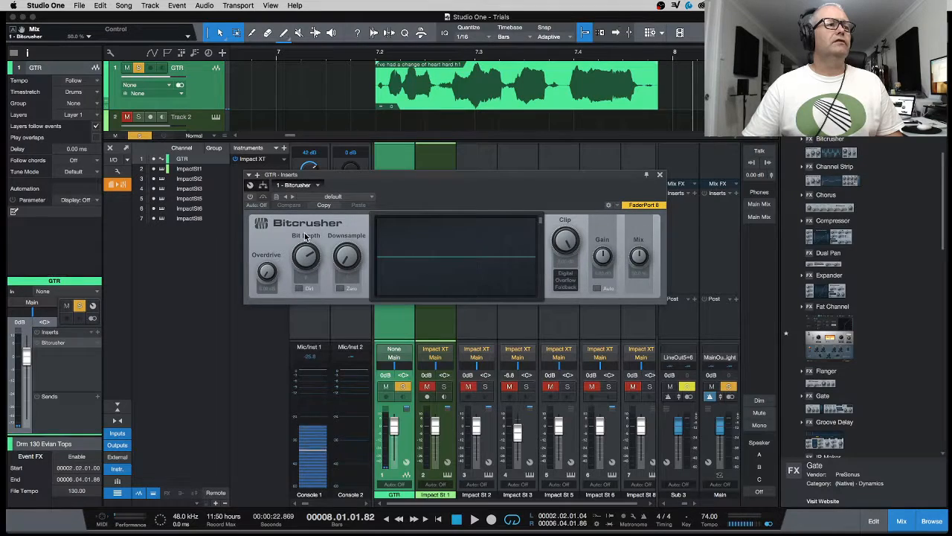
click(250, 197)
click(343, 198)
click(340, 209)
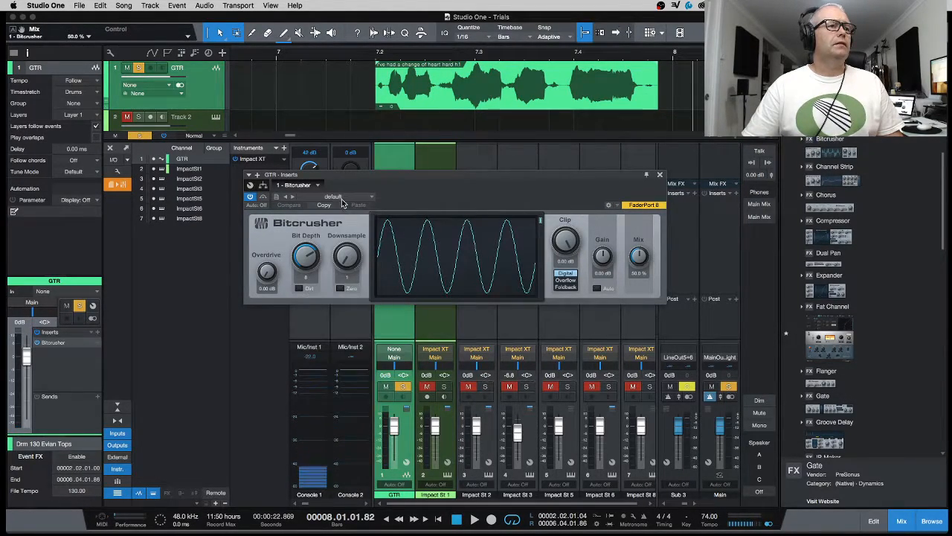
click(343, 197)
click(397, 205)
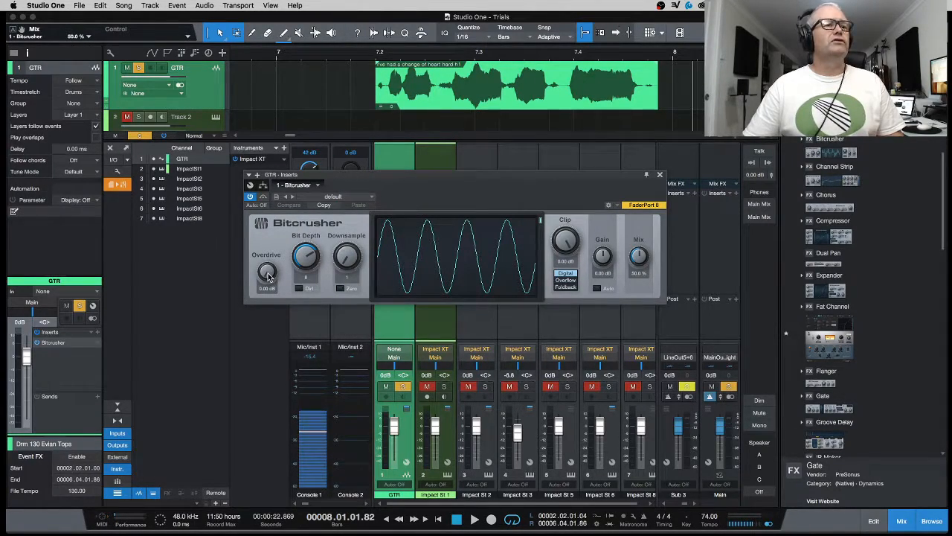
drag(269, 277, 268, 219)
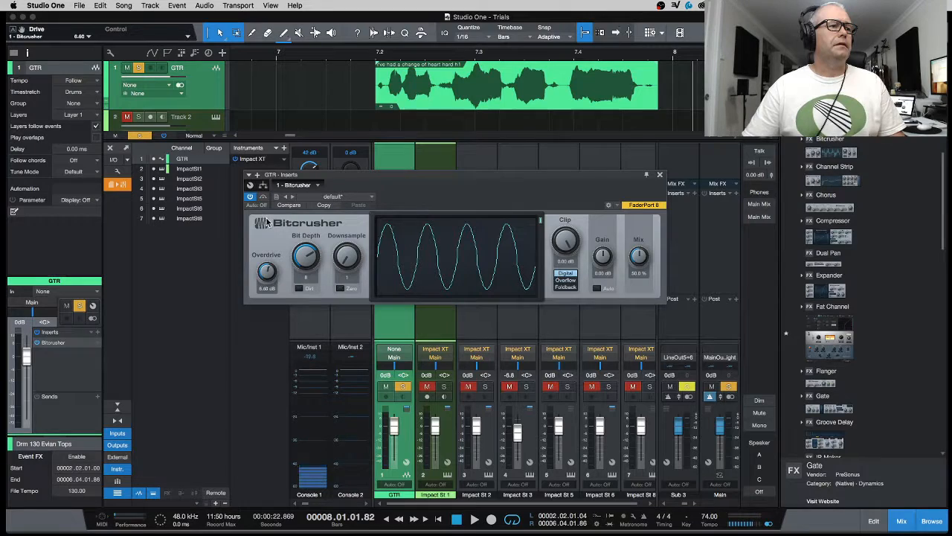
Step: Play the guitar phrase from bar 7.2 to hear the overdriven Bitcrusher
click(380, 54)
key(space)
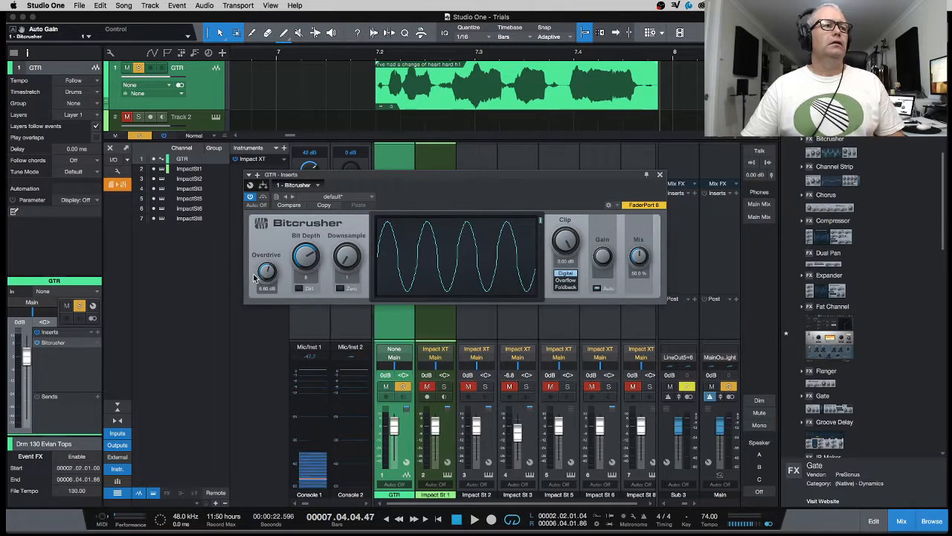
click(369, 53)
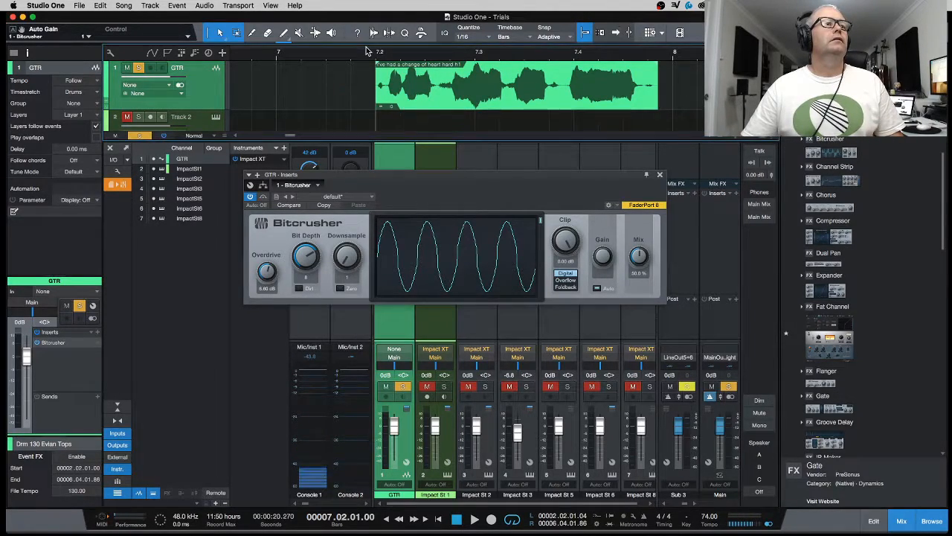
key(space)
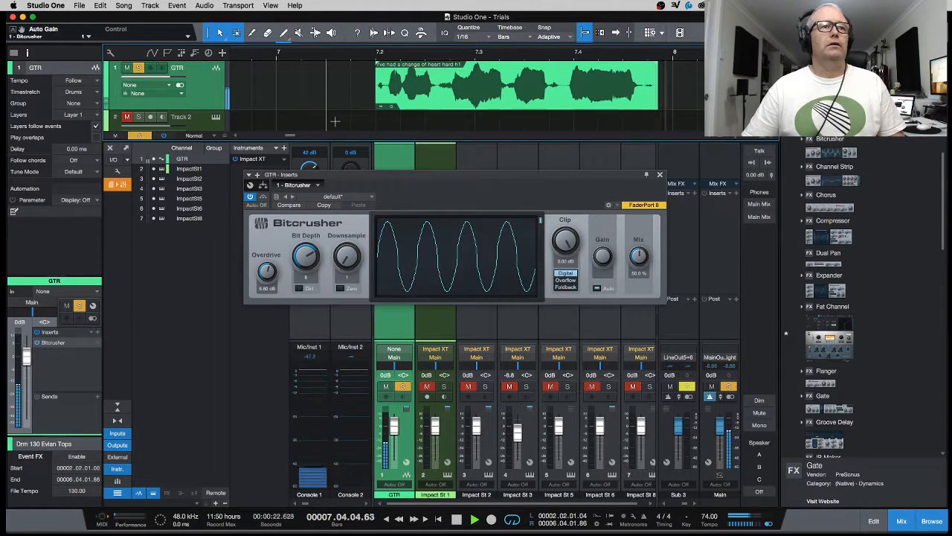
key(space)
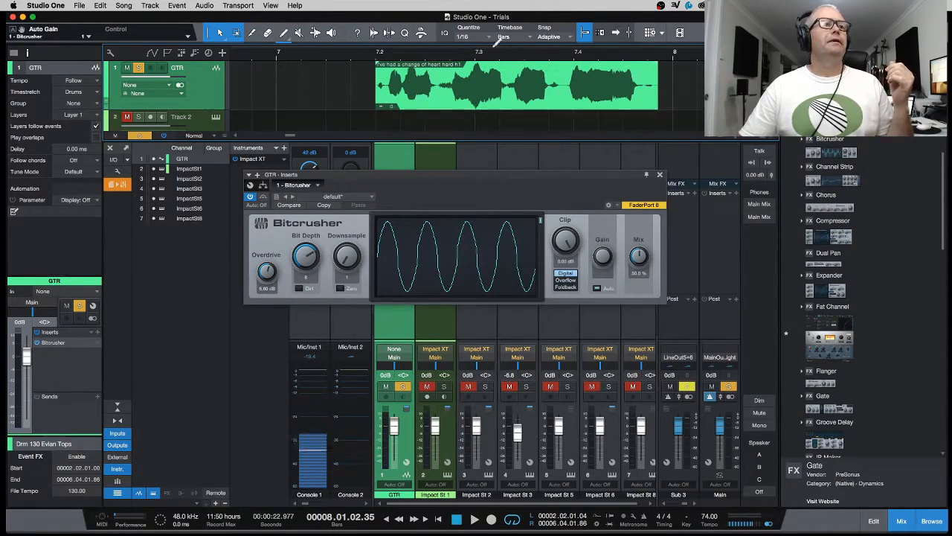
Step: Zoom out and move the loop range to bars 9–10
key(w)
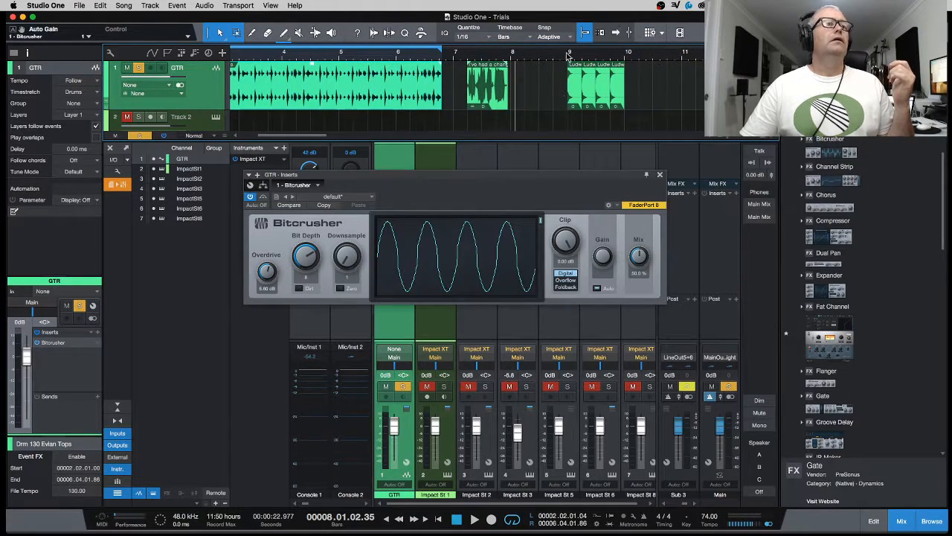
click(570, 56)
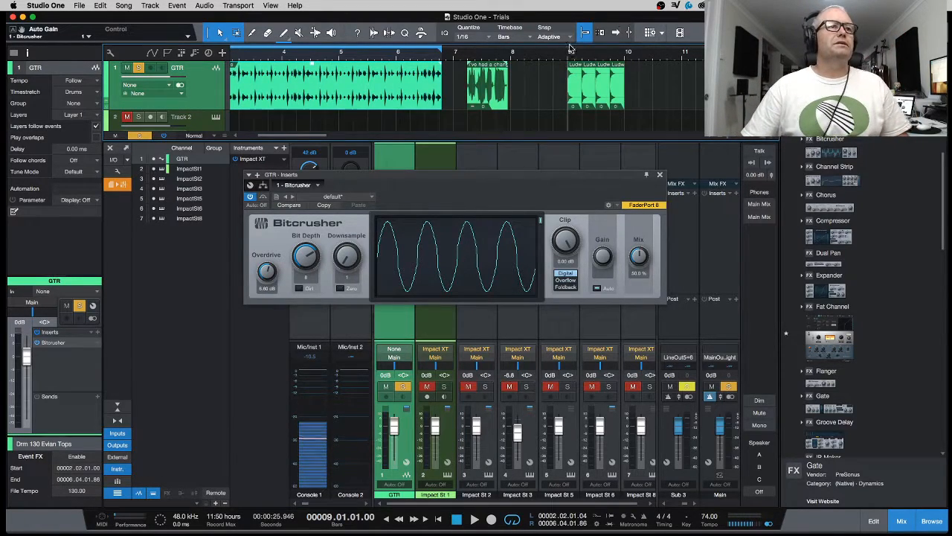
drag(570, 42, 620, 47)
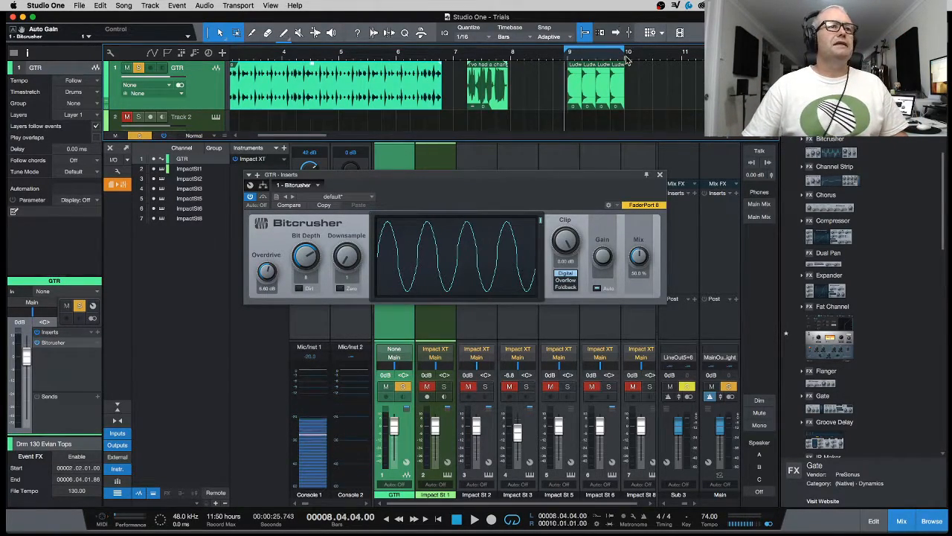
Step: Reload the default Bitcrusher preset, returning Overdrive to 0.00 dB
click(357, 198)
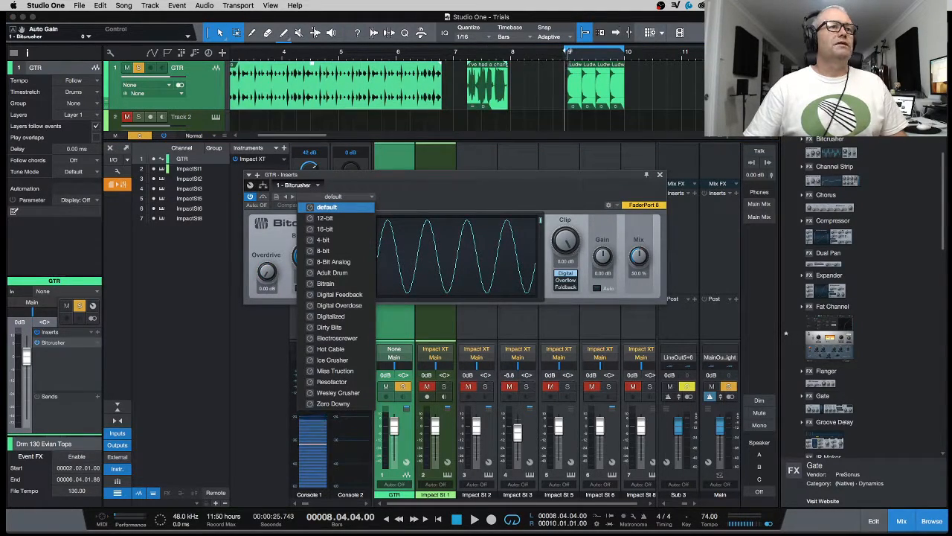
scroll(567, 55, up, 5)
click(545, 53)
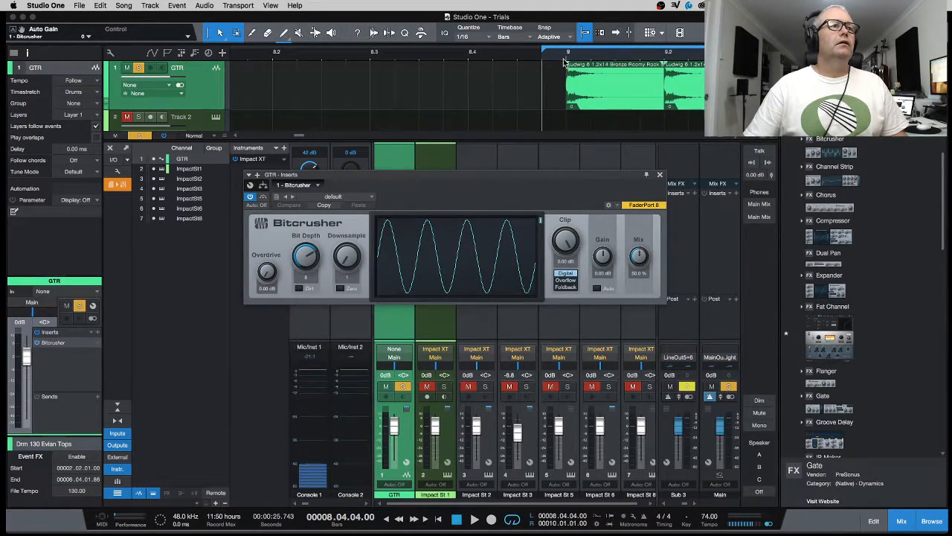
Step: Move the loop start to bar 9 and play the bars 9–10 loop
drag(543, 52, 569, 53)
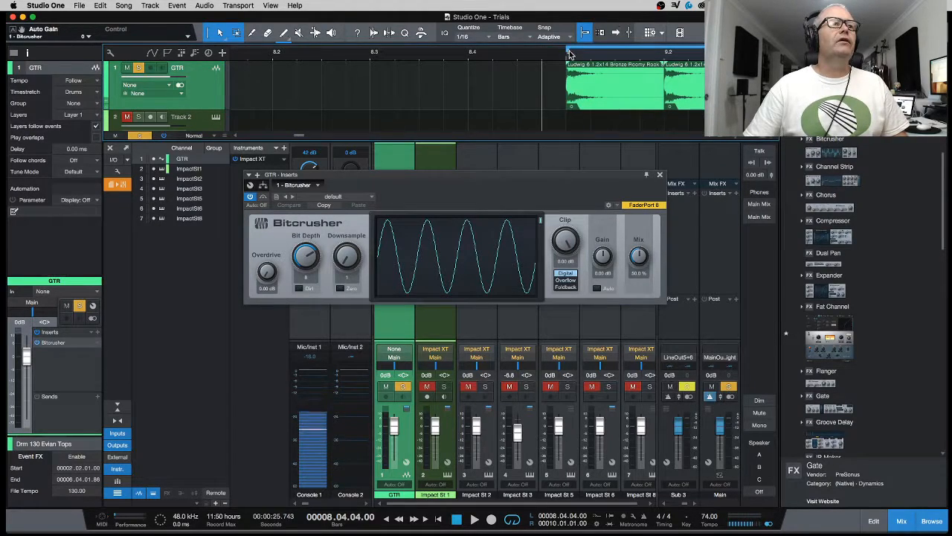
scroll(566, 54, down, 8)
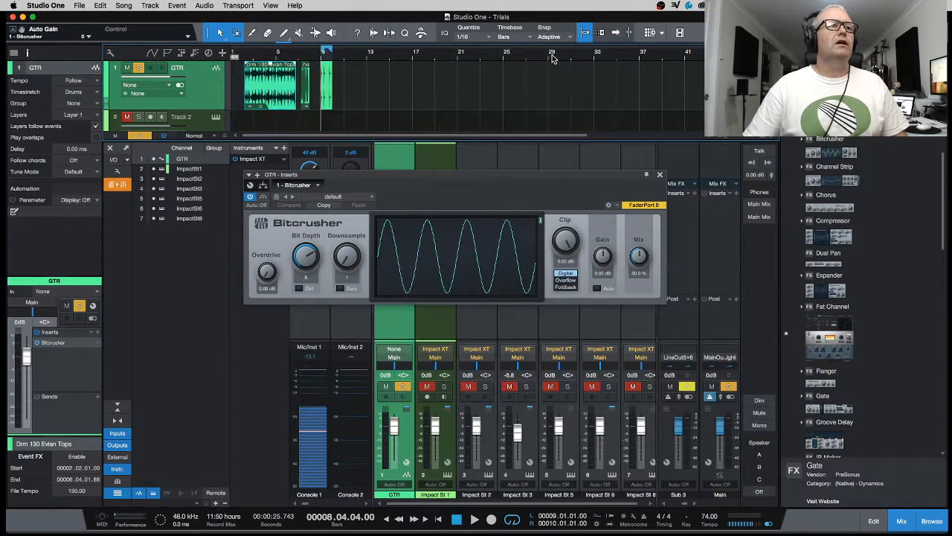
scroll(324, 58, up, 6)
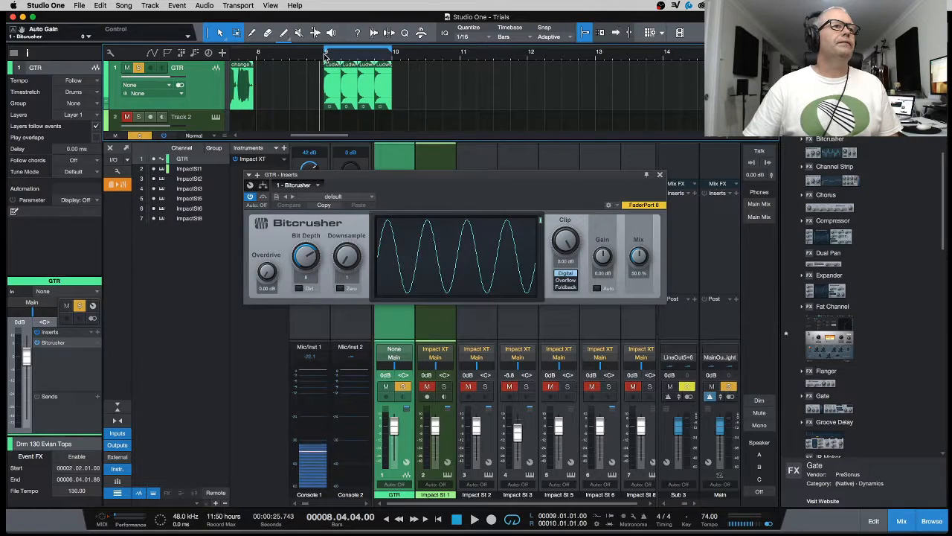
key(space)
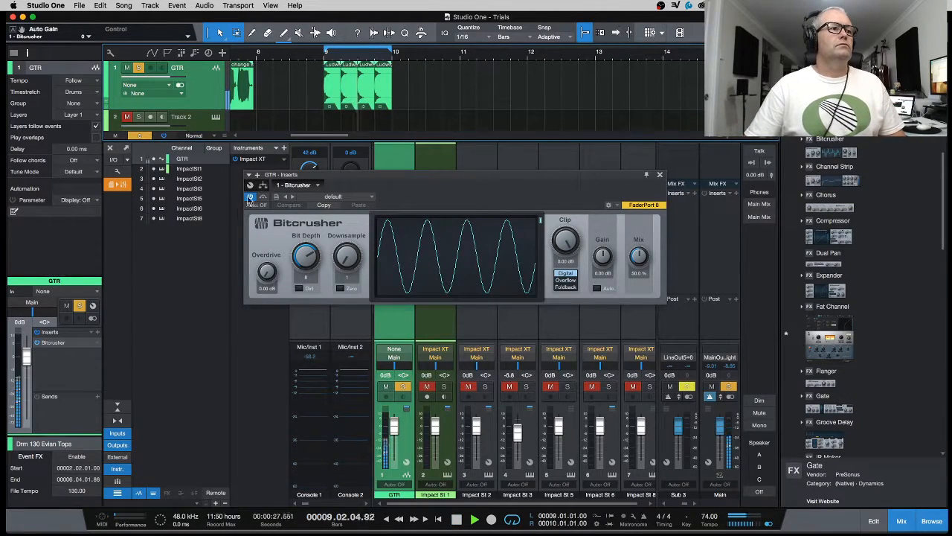
Step: Compare the dry and crushed guitar, then raise Overdrive to 6.60 dB
click(250, 197)
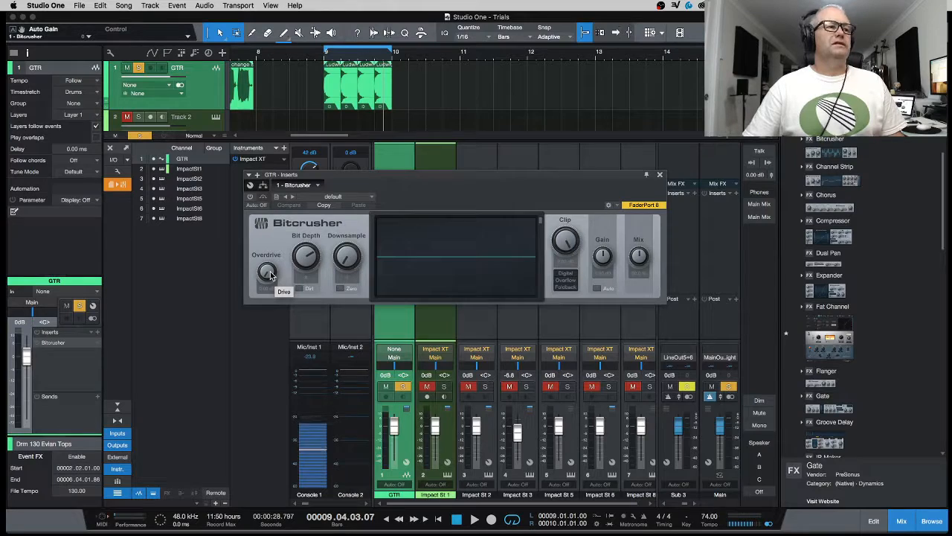
click(250, 196)
drag(268, 242, 271, 228)
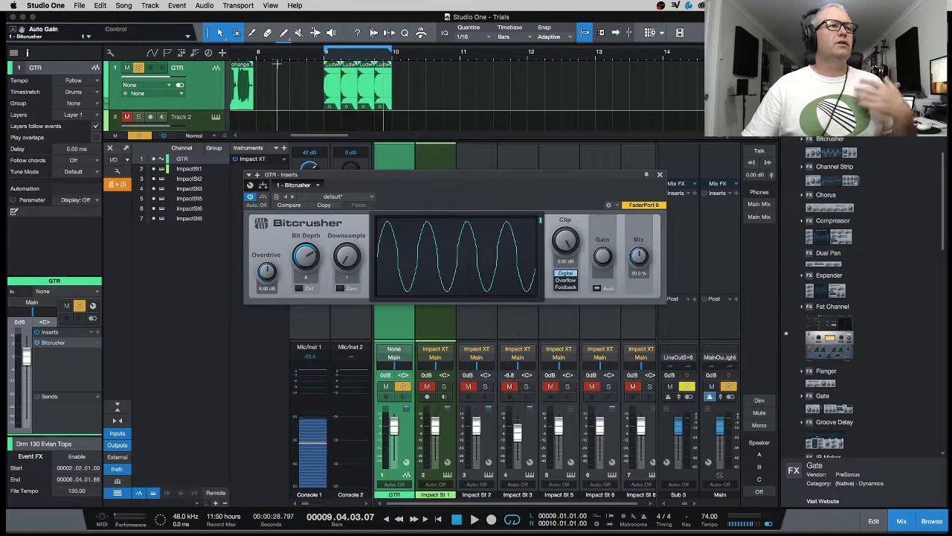
Step: Replay the loop from bar 9 and A/B the Bitcrusher again
click(324, 57)
key(space)
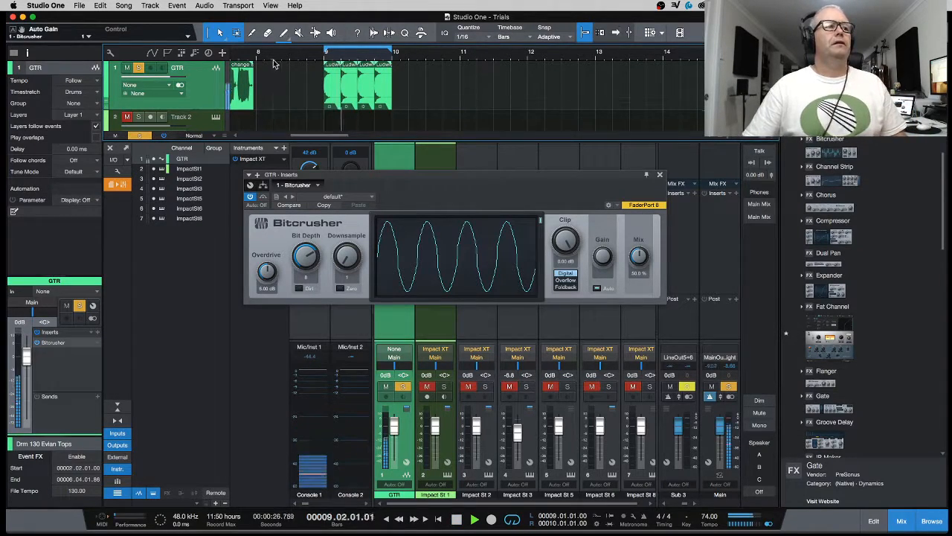
click(250, 196)
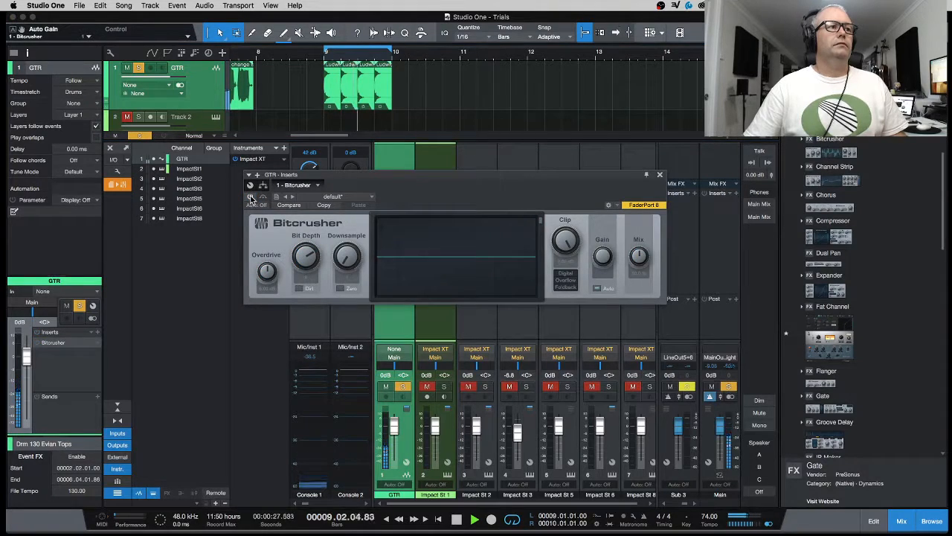
click(250, 196)
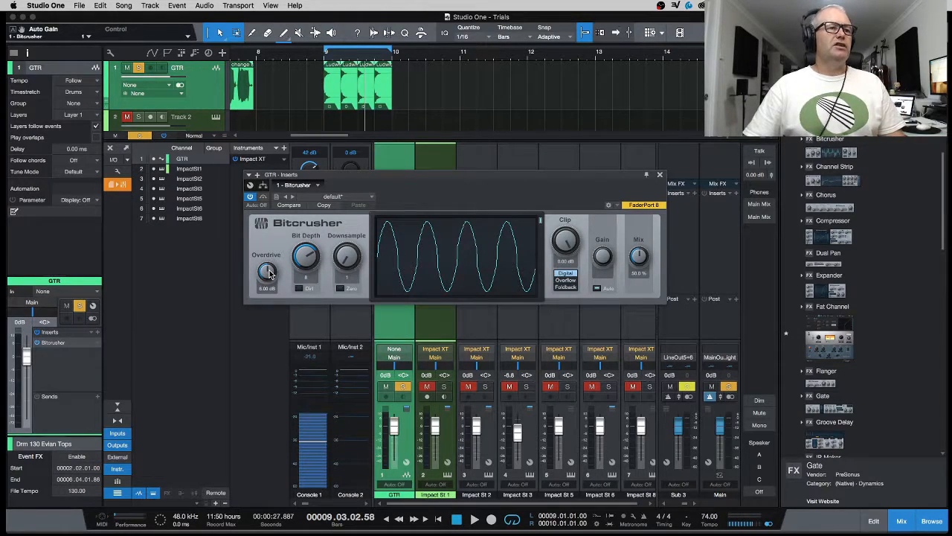
Step: Sweep Bitcrusher Mix between 28.5% and 79.5% over the bar 9 loop, then bypass to compare
drag(647, 258, 641, 273)
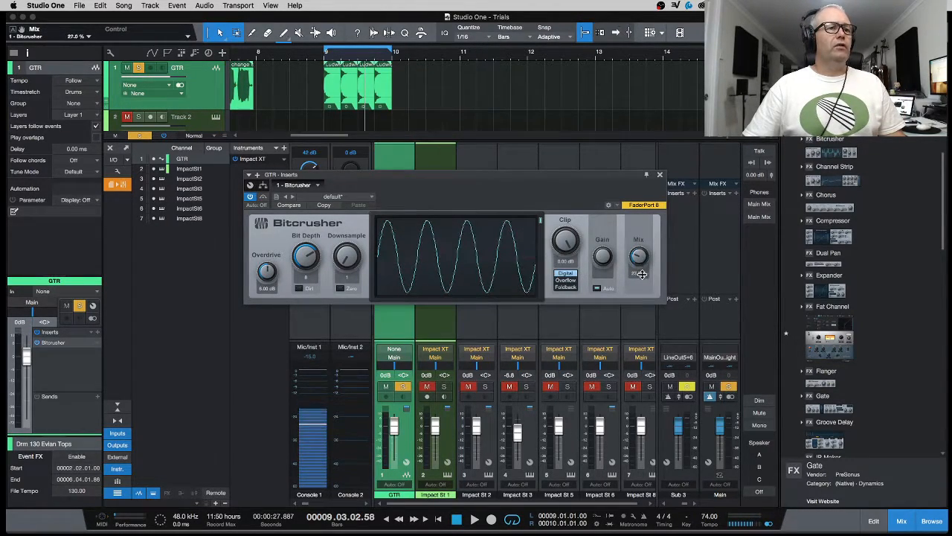
click(324, 56)
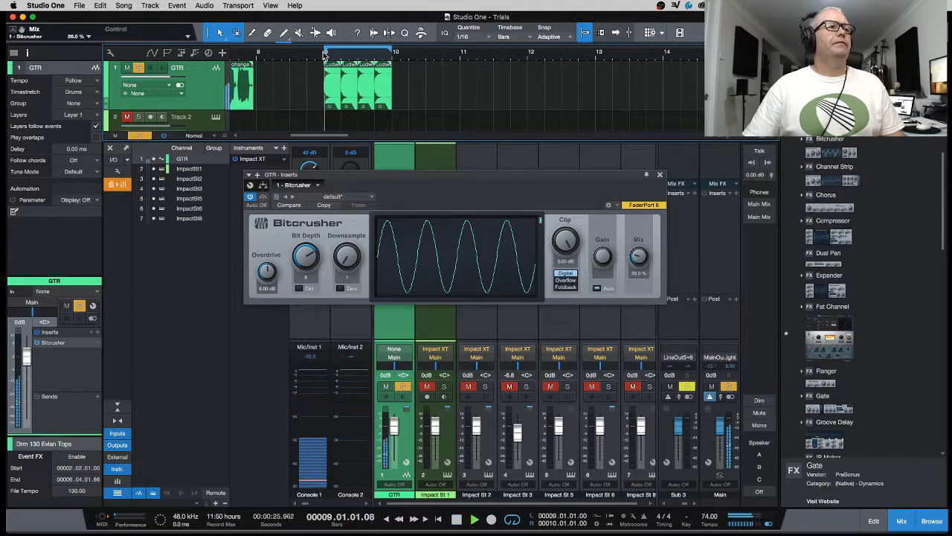
key(space)
drag(639, 253, 644, 232)
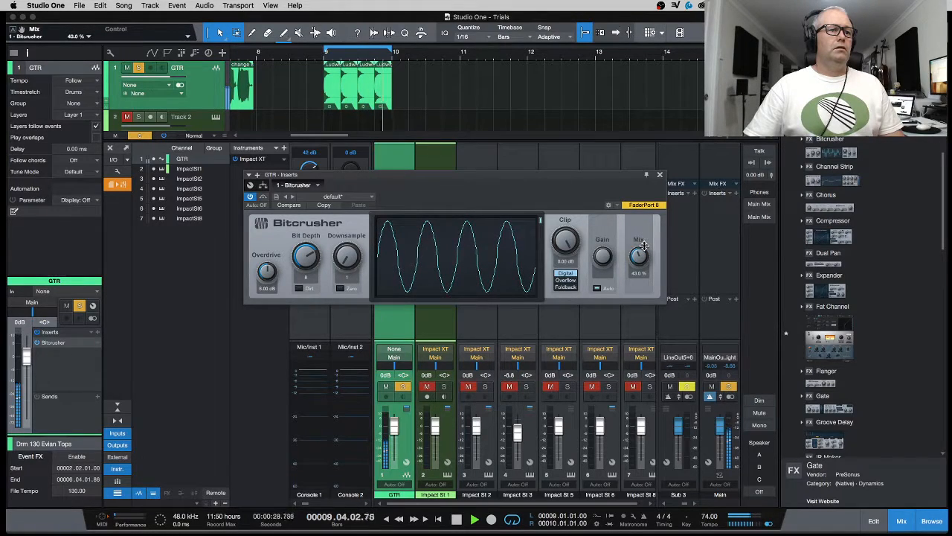
click(250, 197)
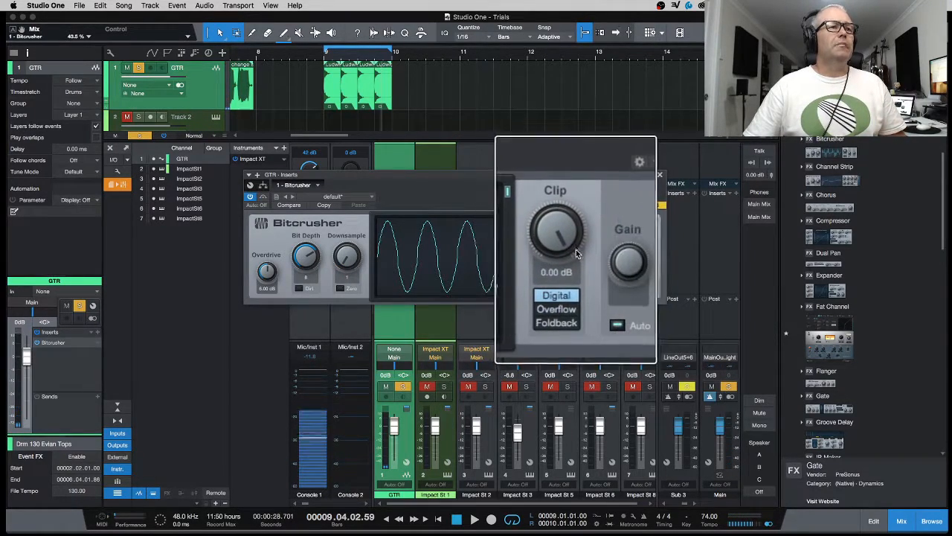
Step: Switch clipping to Foldback, lower Clip to -2.52 dB, and replay from bar 9
click(567, 287)
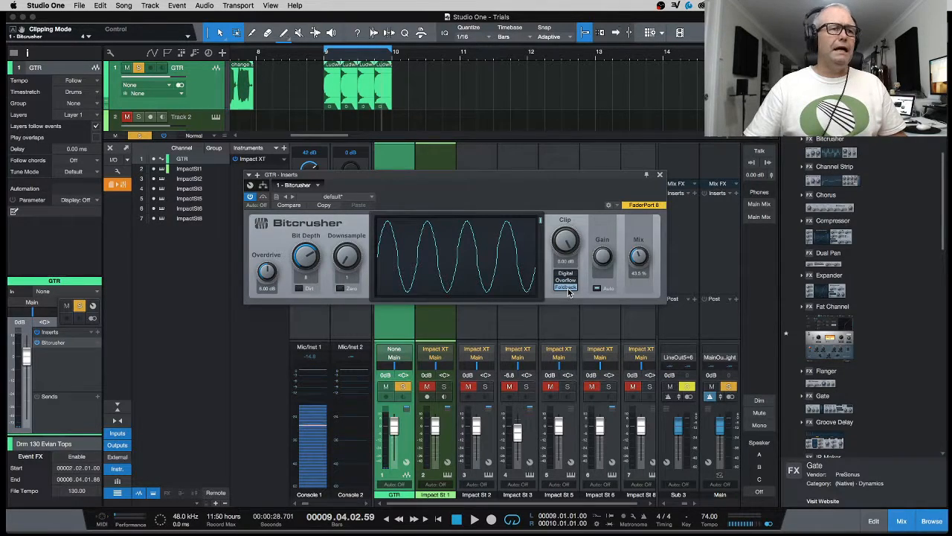
drag(555, 255, 554, 261)
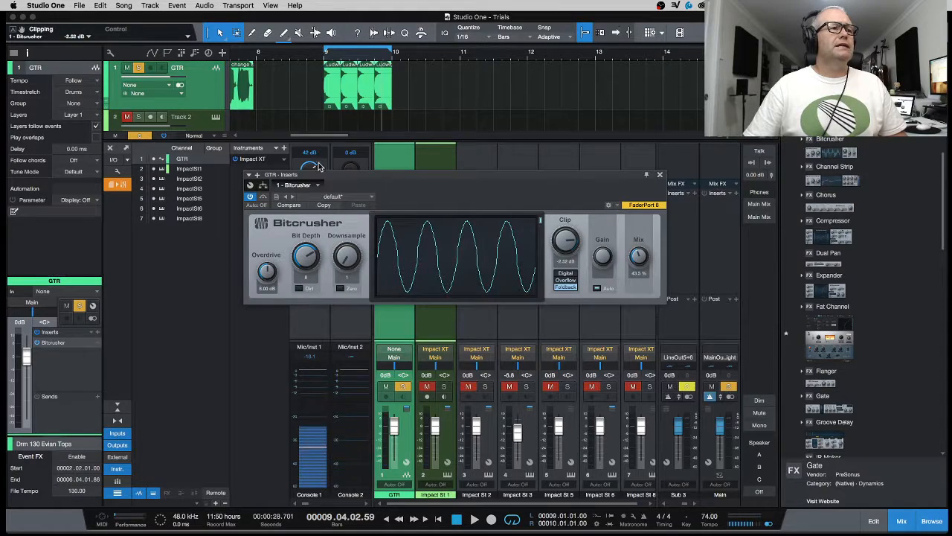
double_click(323, 54)
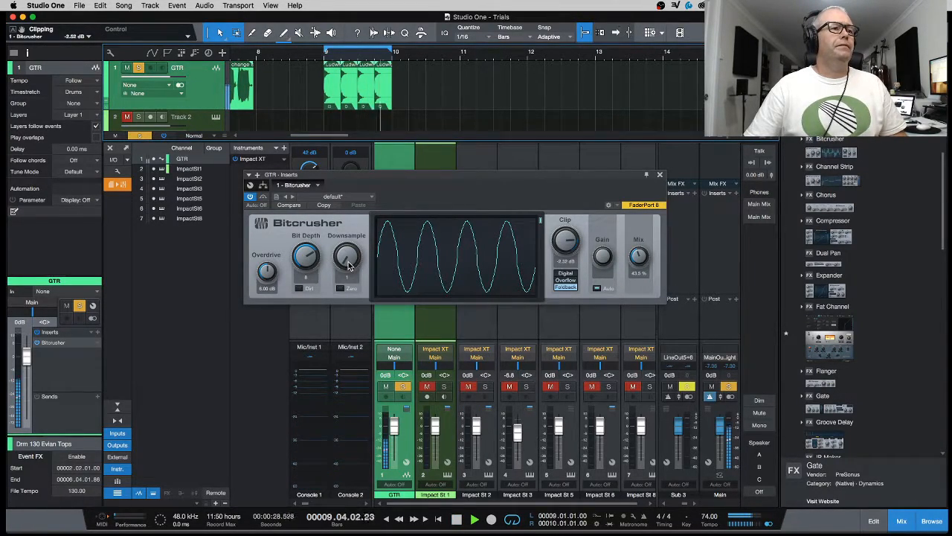
Step: Toggle the Bit Depth Dirt option and set Bit Depth to 24 and Downsample to 12
click(299, 288)
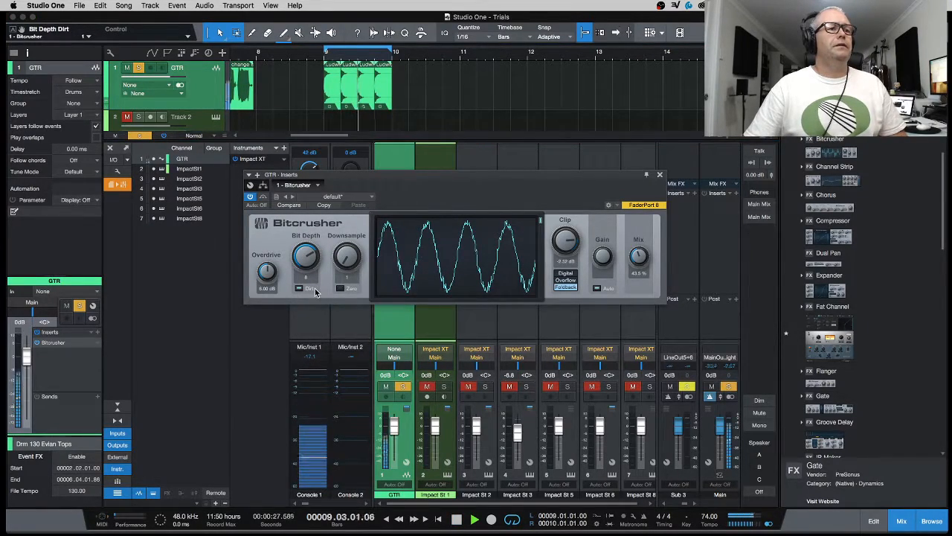
drag(306, 257, 302, 181)
drag(301, 262, 311, 281)
click(301, 288)
click(298, 291)
drag(304, 253, 287, 372)
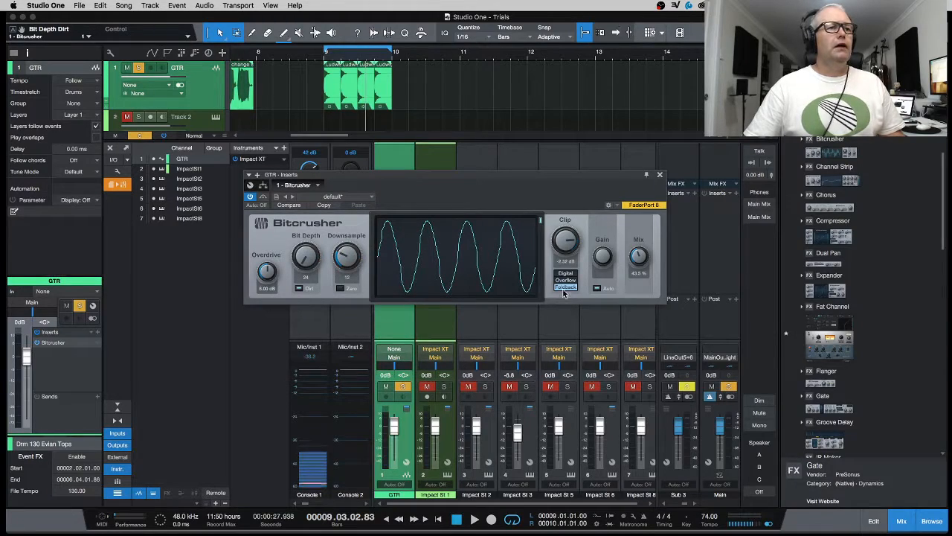
Step: Reset Clip to 0.00 dB and raise Mix to 67% while replaying from bar 9
double_click(566, 243)
click(321, 54)
key(space)
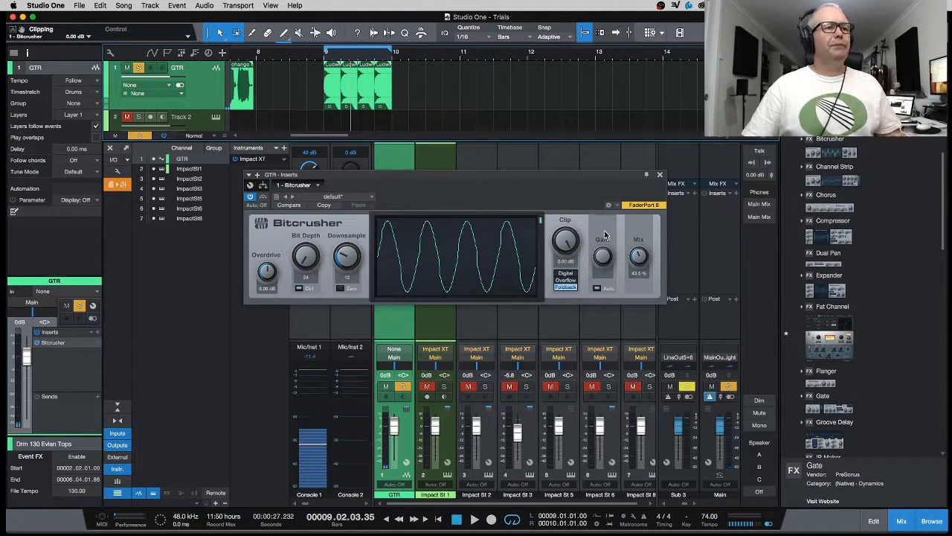
drag(638, 256, 631, 232)
click(325, 57)
key(space)
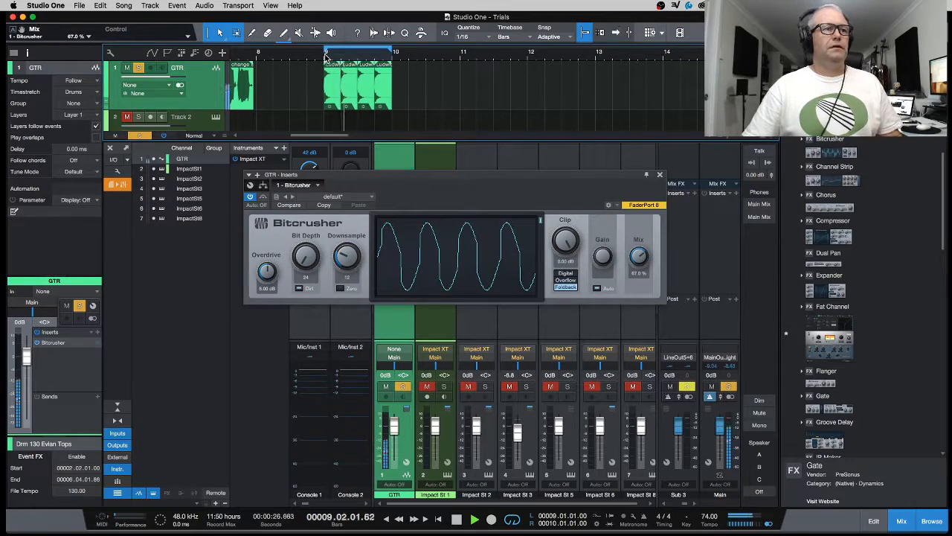
Step: A/B the Bitcrusher, settle Mix at 80%, and stop playback
click(250, 198)
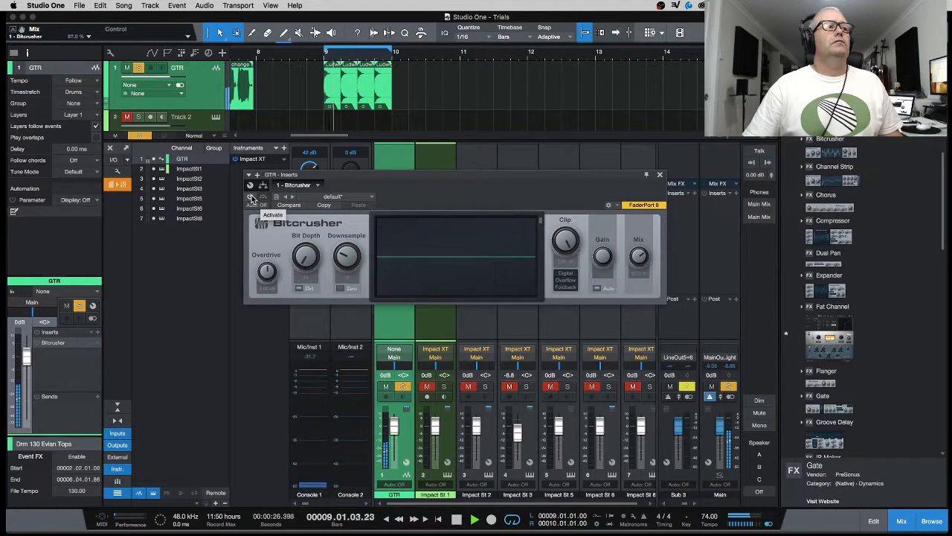
click(250, 196)
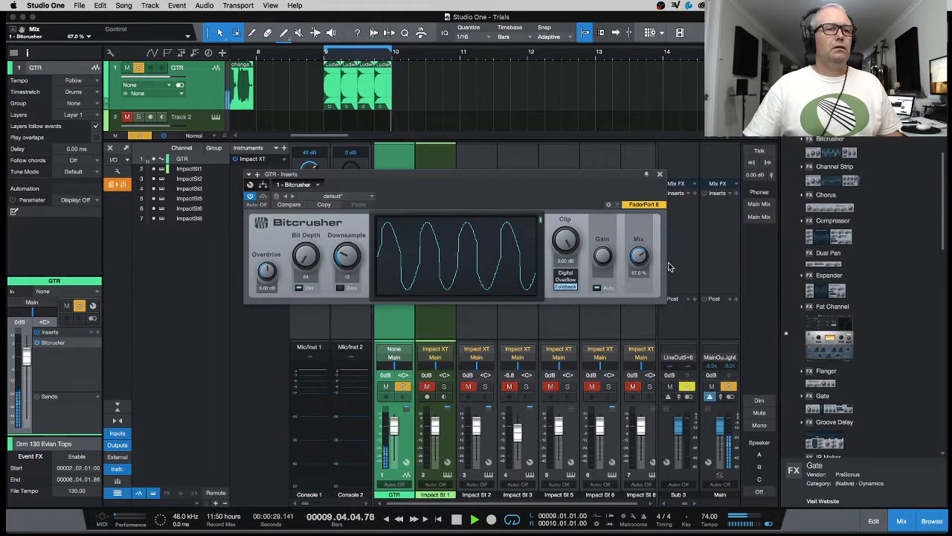
mouse_move(639, 257)
mouse_down()
mouse_move(637, 290)
mouse_move(638, 258)
mouse_up()
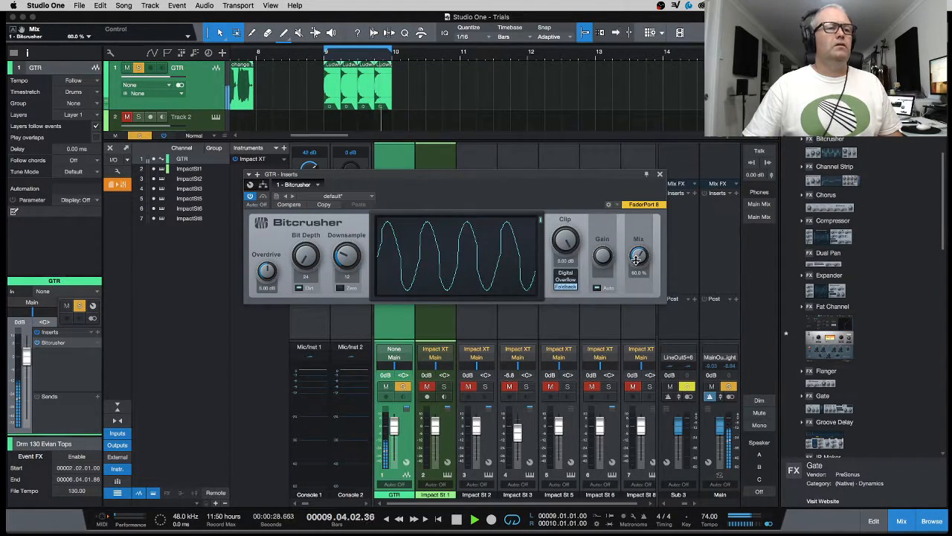
key(space)
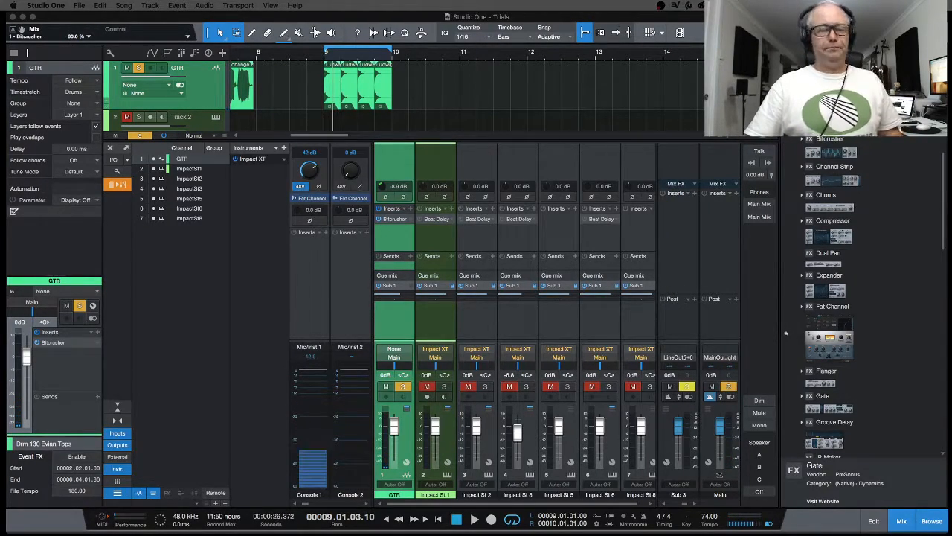
Step: Set a loop range over the guitar part from bar 2 to just before bar 7
scroll(457, 100, left, 5)
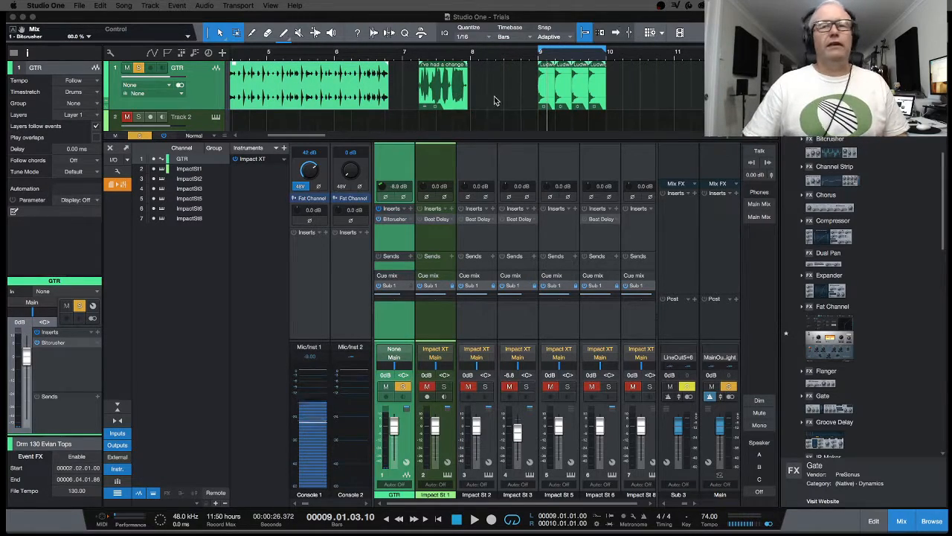
scroll(536, 106, left, 5)
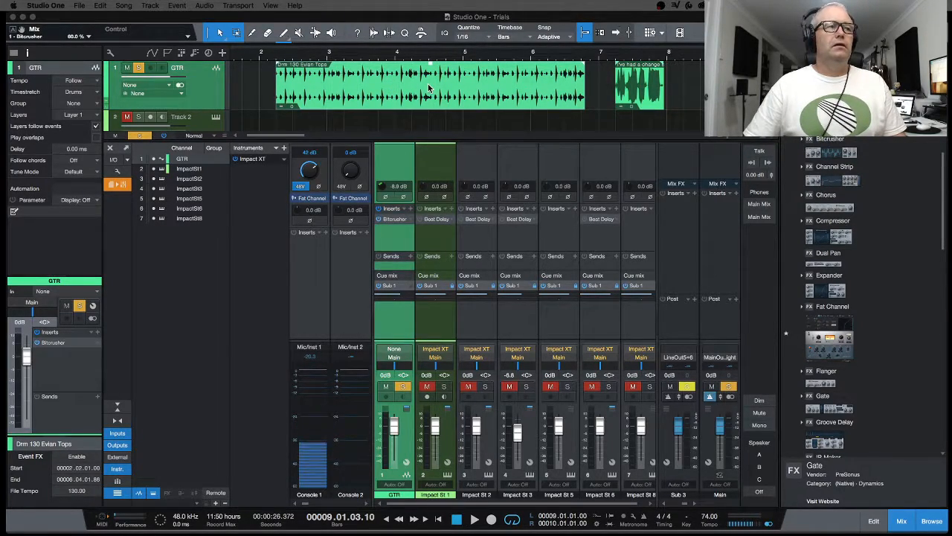
click(275, 48)
drag(278, 56, 597, 58)
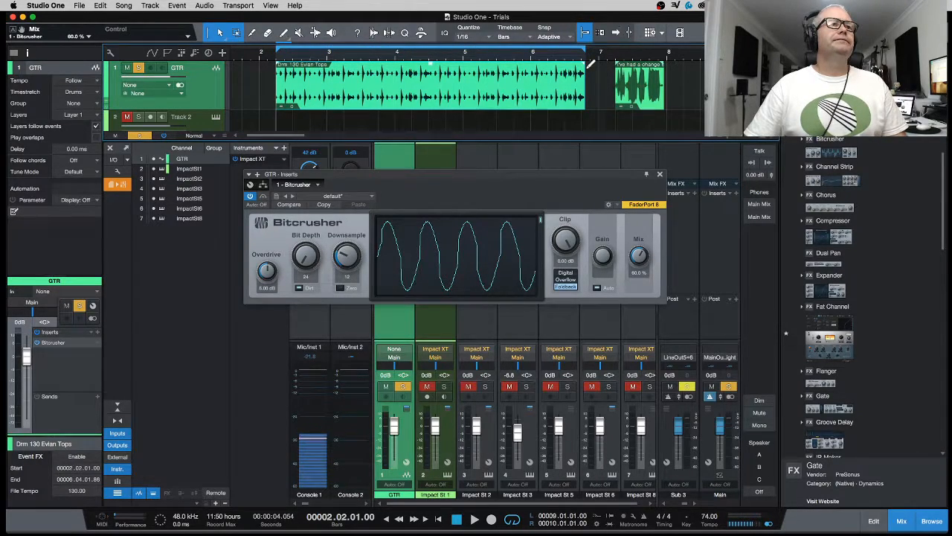
Step: Sweep Bitcrusher Mix across 0% to 100% and back to 0% over the bar 2–7 loop
key(space)
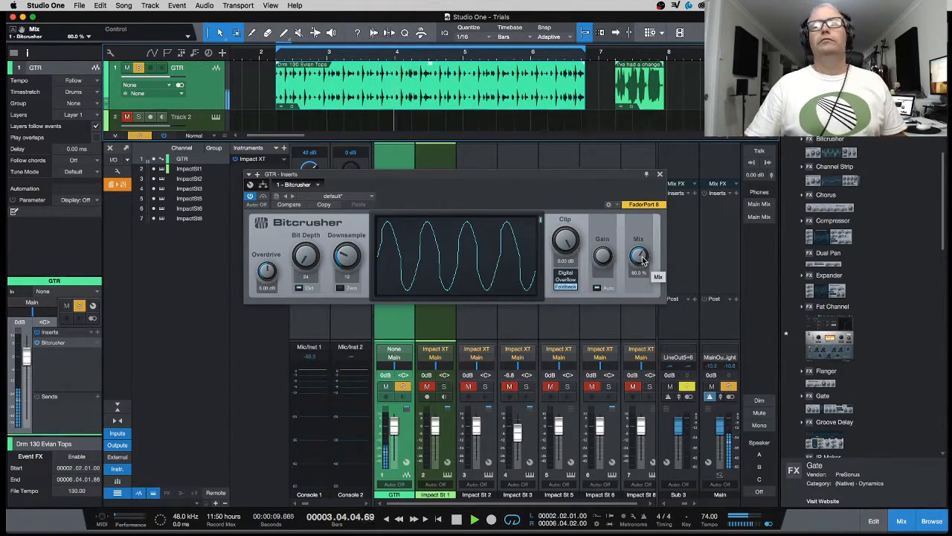
drag(642, 258, 641, 309)
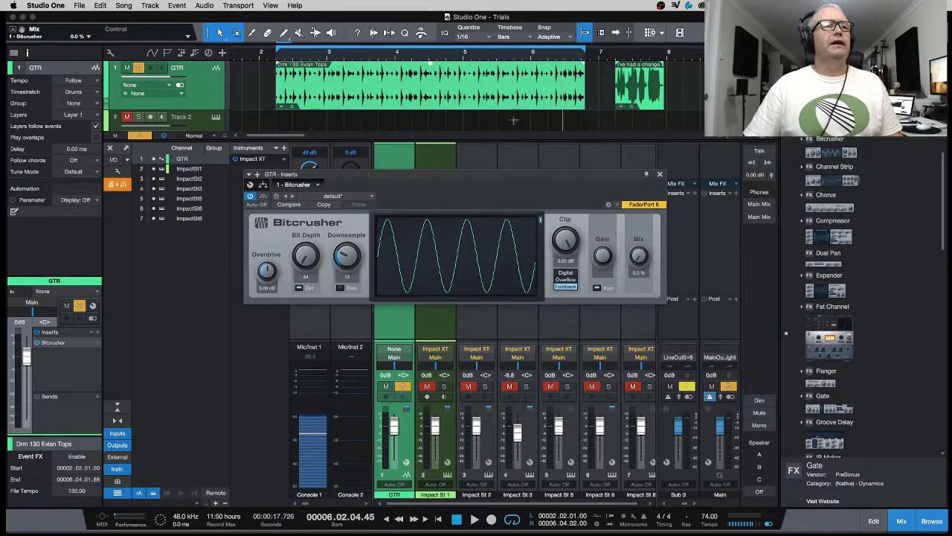
click(275, 60)
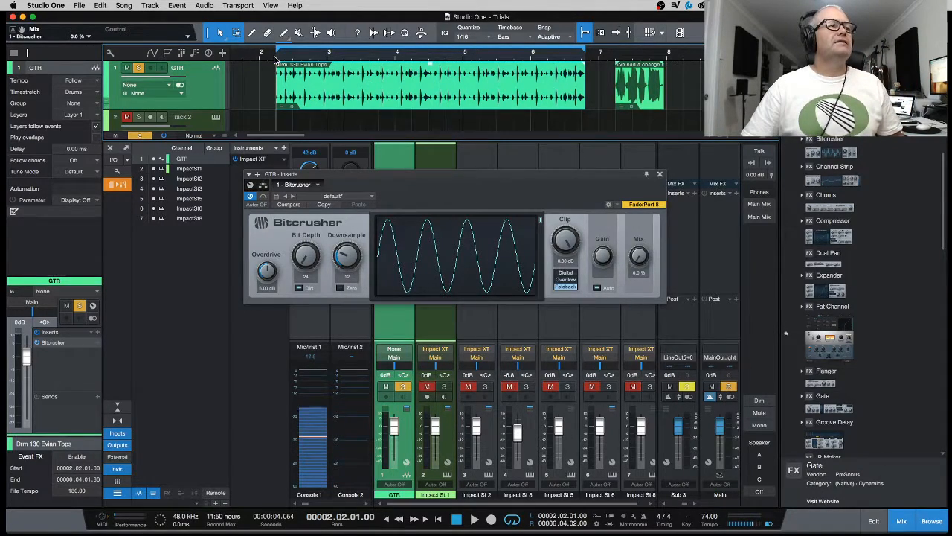
key(space)
drag(635, 258, 645, 163)
drag(636, 251, 637, 369)
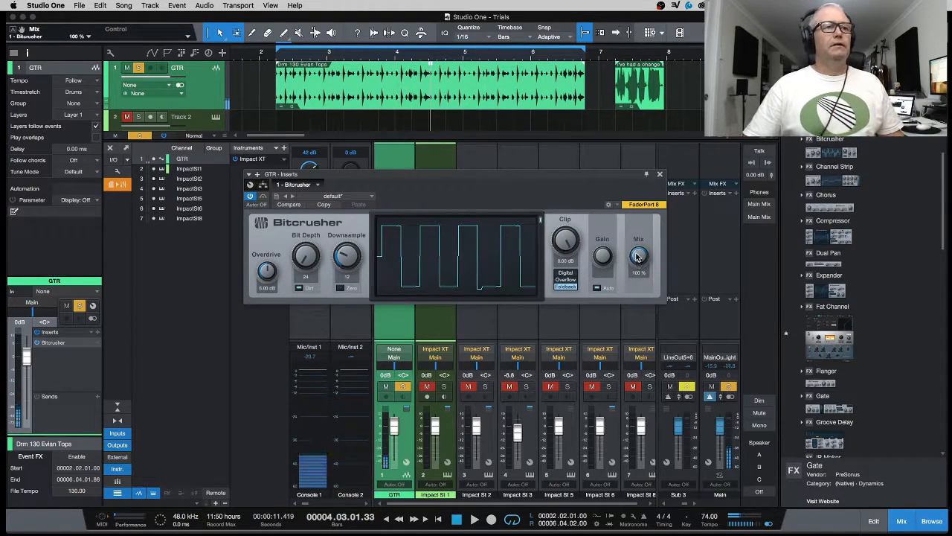
Step: Show the Bitcrusher Mix automation lane on GTR and add a 0% point near bar 2
right_click(644, 261)
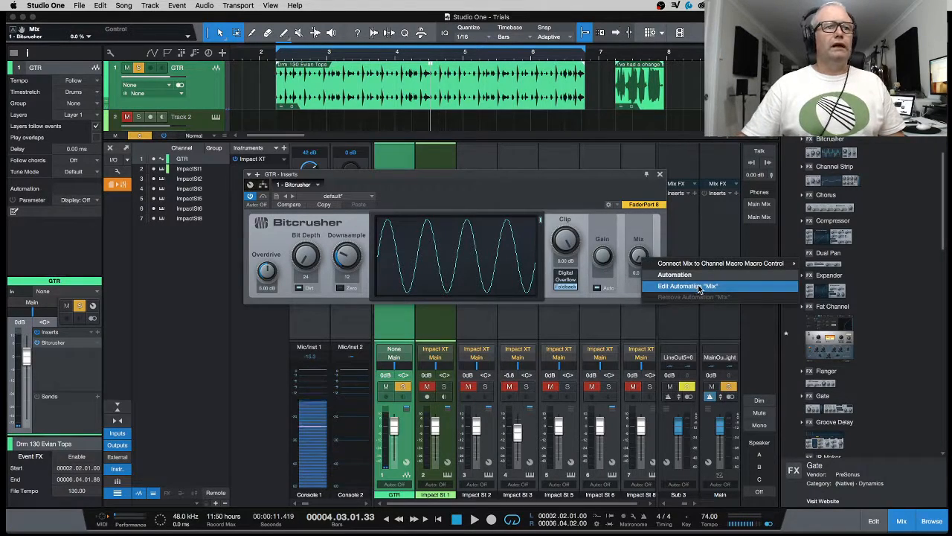
click(688, 286)
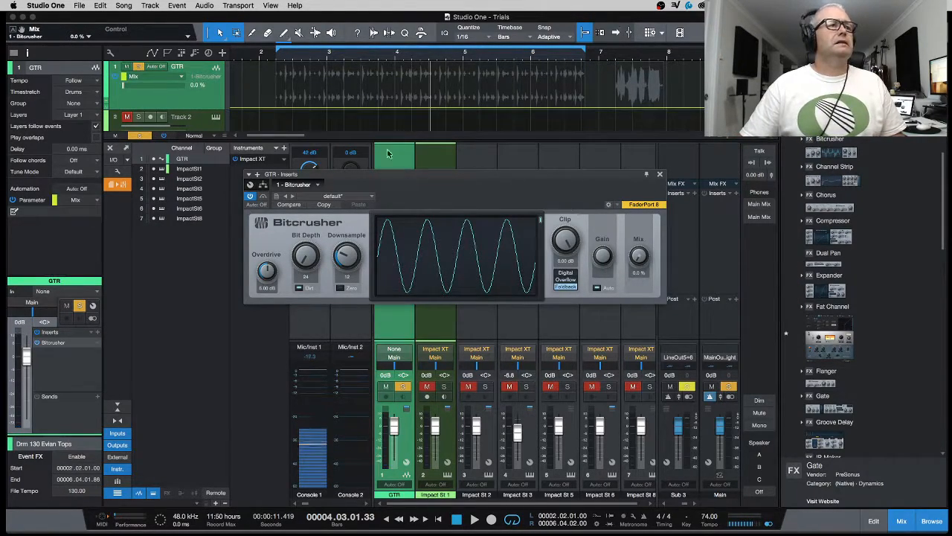
click(275, 111)
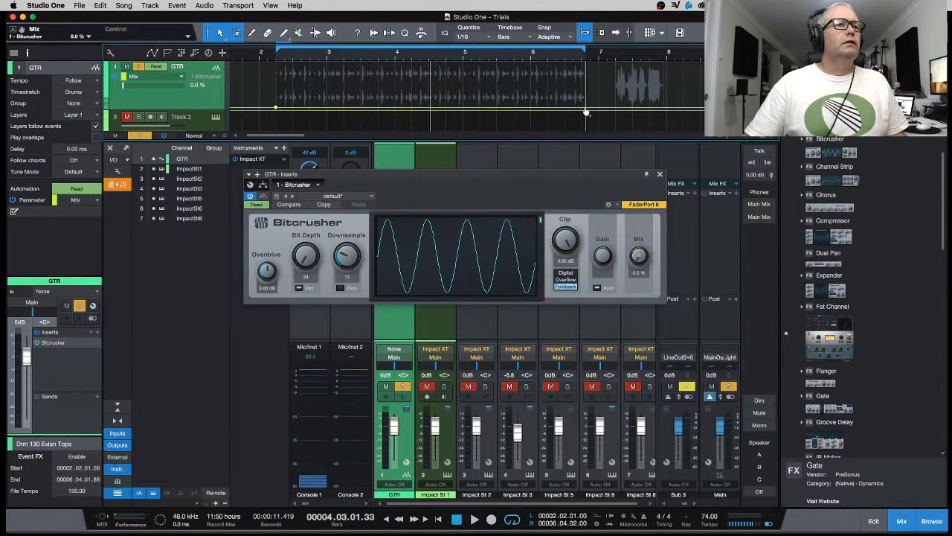
Step: Ramp Mix automation to 100% before bar 7, curve the ramp, and play it back
drag(582, 110, 581, 65)
click(266, 57)
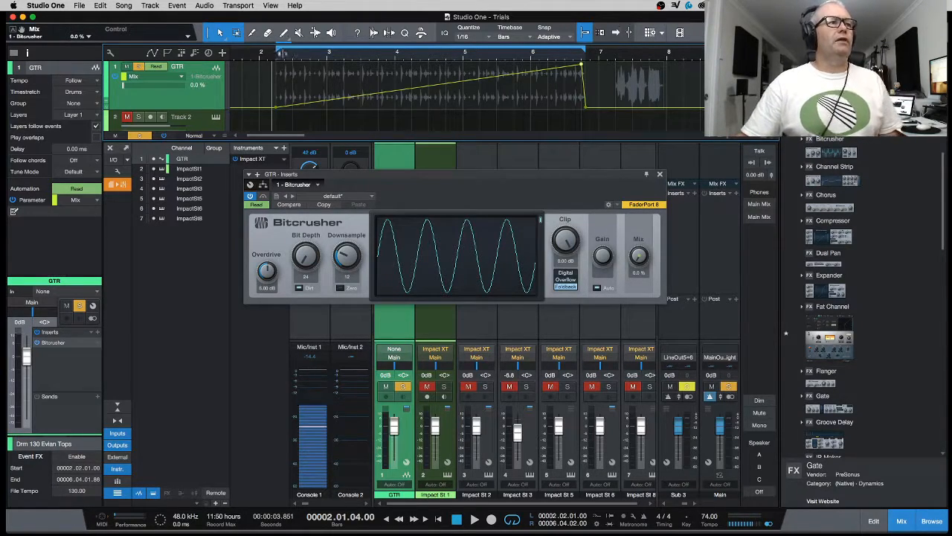
click(277, 58)
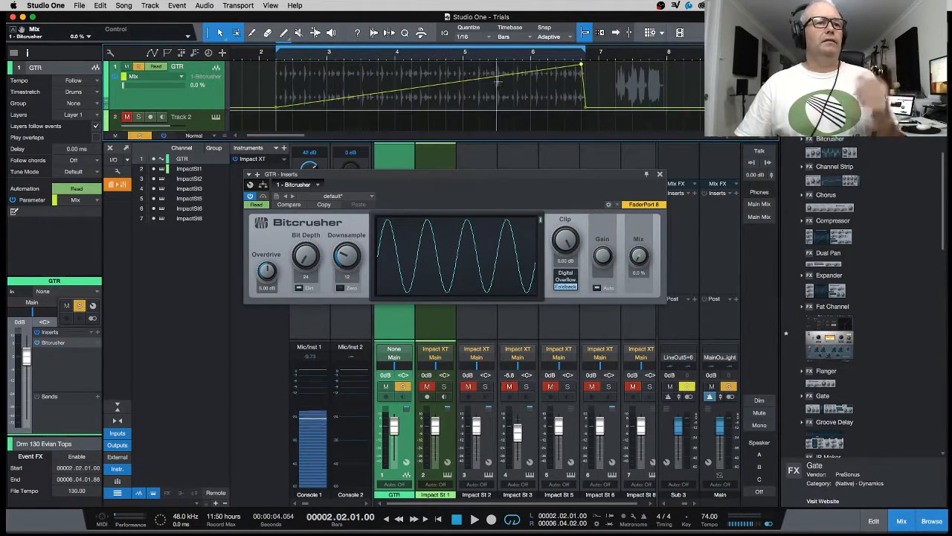
drag(427, 87, 436, 101)
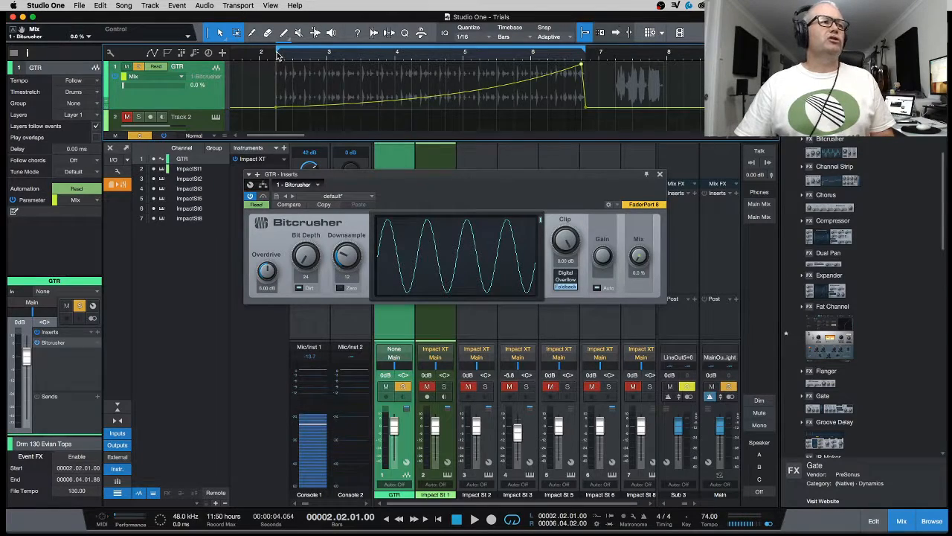
key(space)
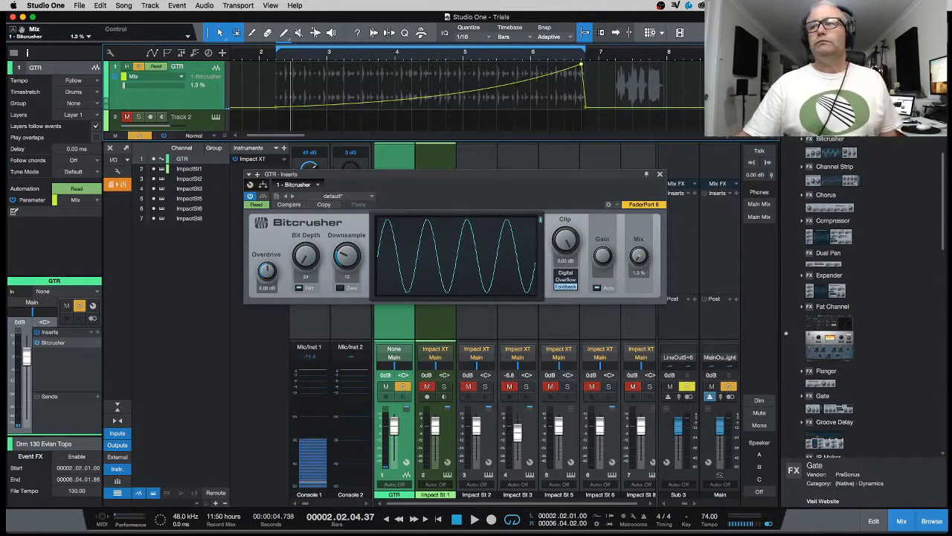
key(super+w)
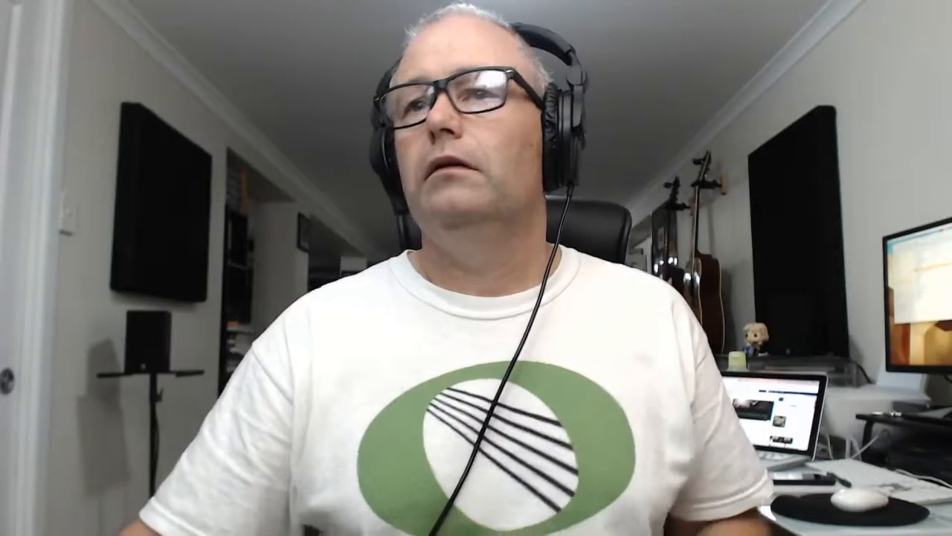